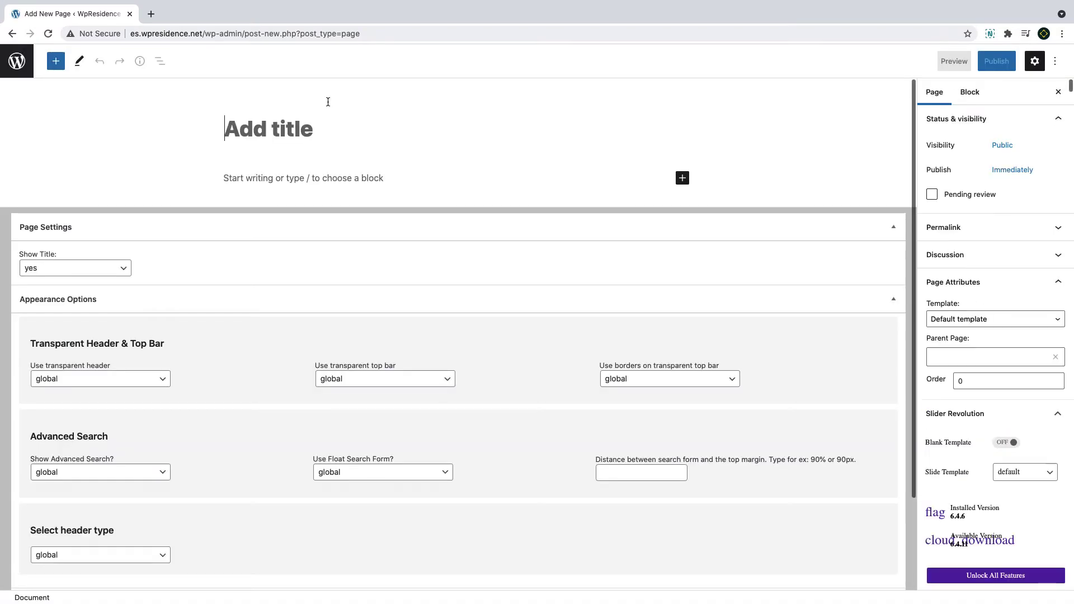
# - Return to the Pages list and start a new blank page
pyautogui.click(17, 62)
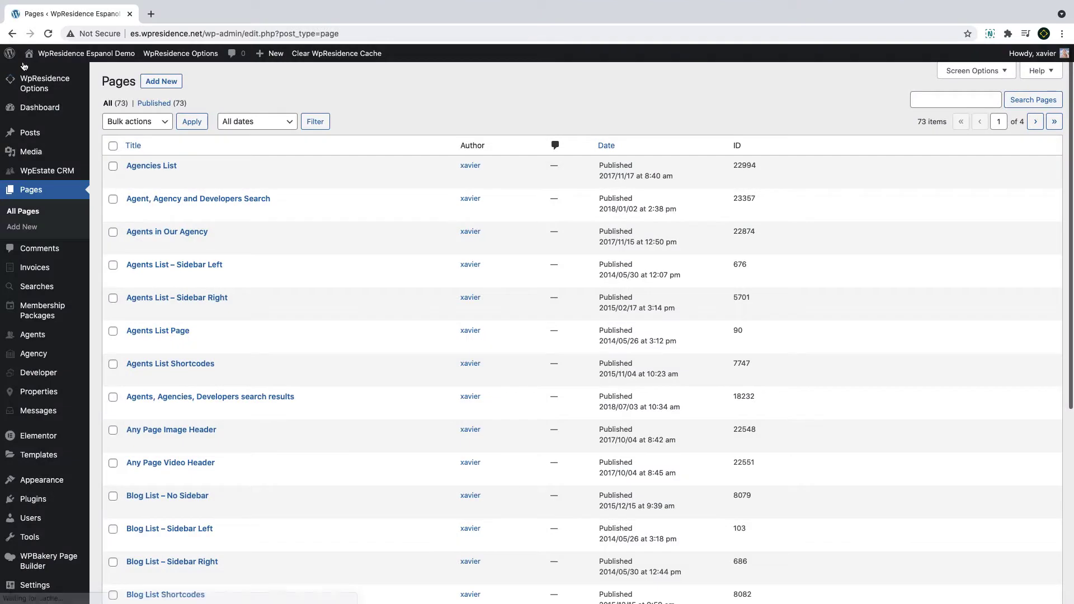
pyautogui.click(23, 227)
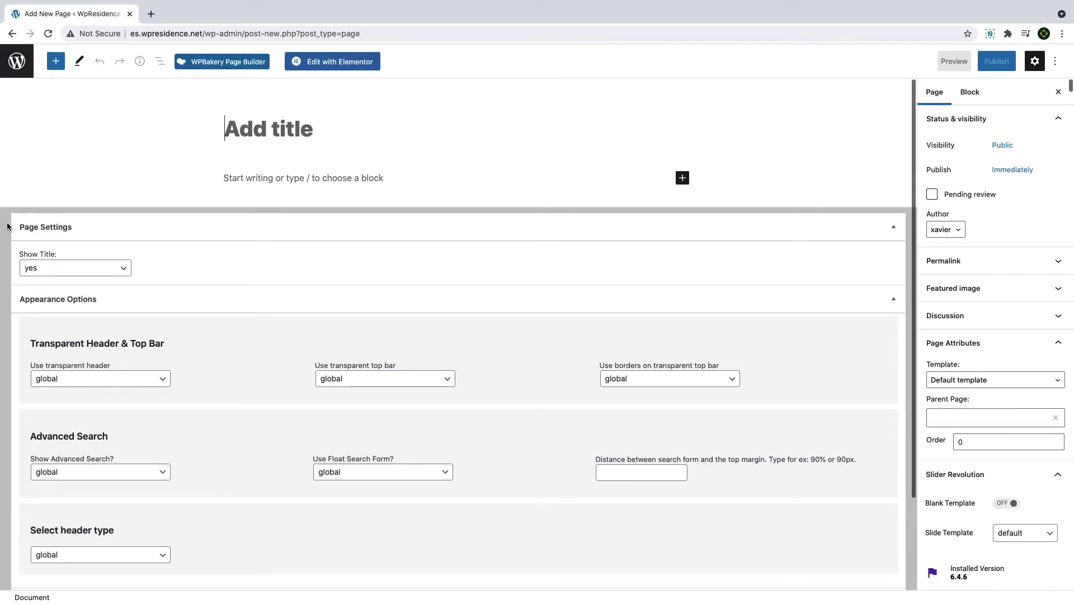
# - Title the page 'My Homepage' and bring up the page template choices
pyautogui.click(256, 129)
pyautogui.write('My Homepage')
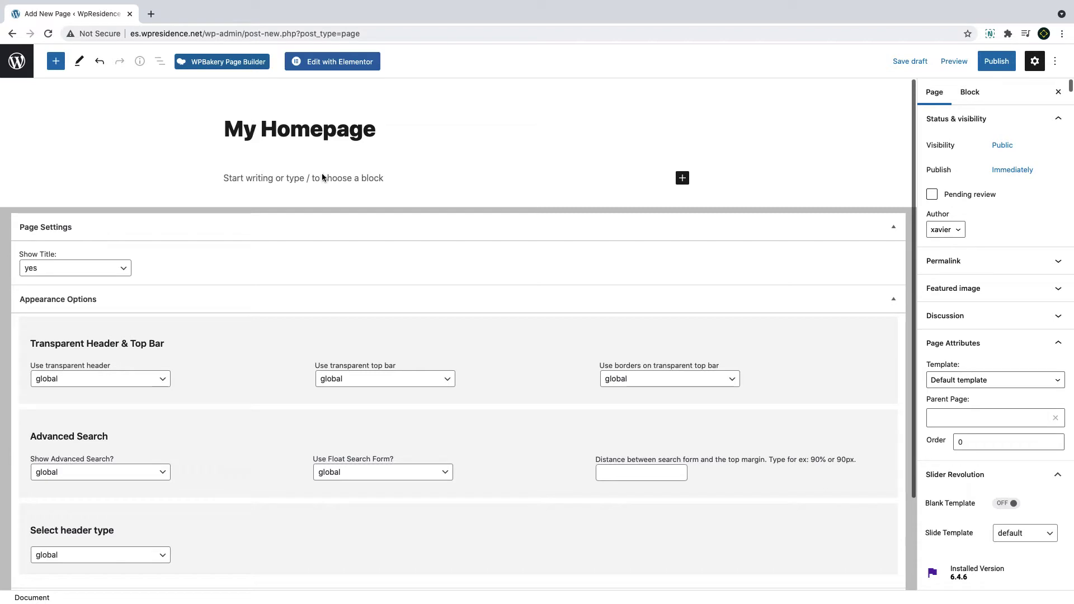
pyautogui.scroll(-2, 1029, 364)
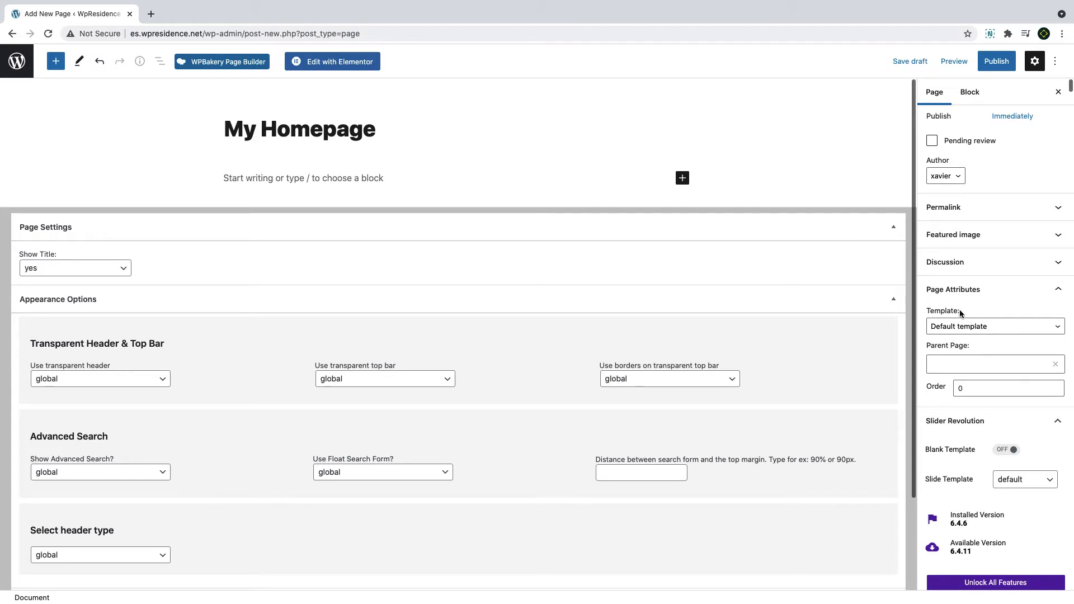
pyautogui.click(961, 327)
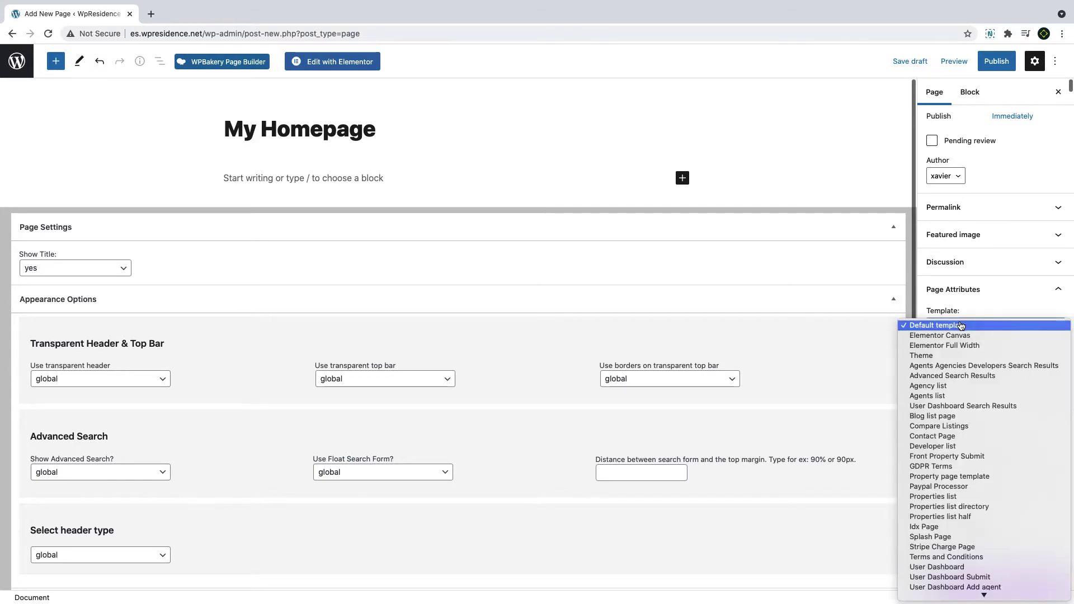
pyautogui.scroll(-3, 958, 403)
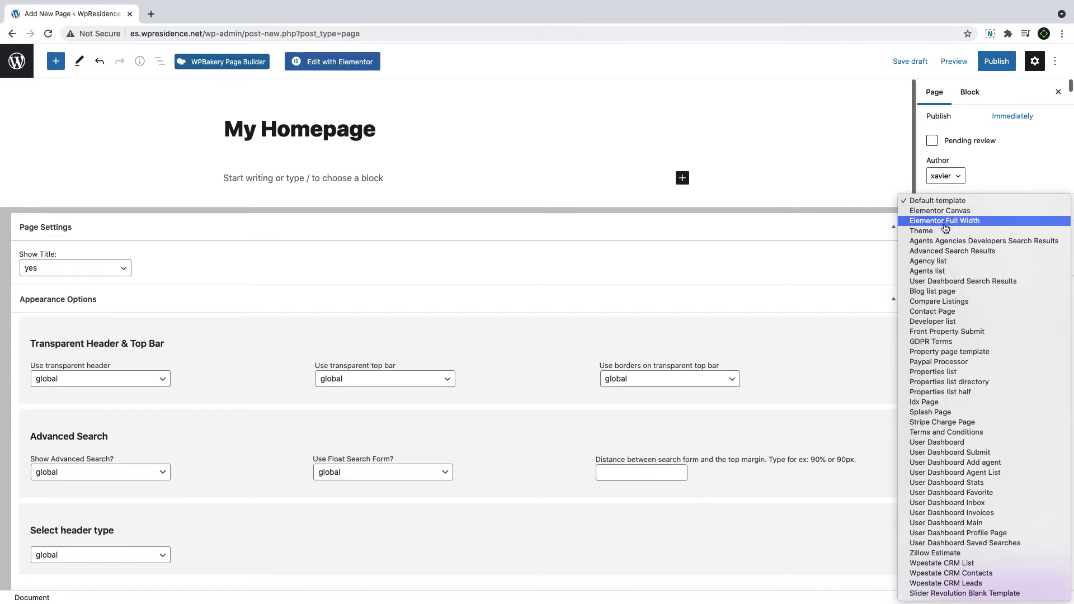
# - Keep the default template and set Show Title to no
pyautogui.click(943, 201)
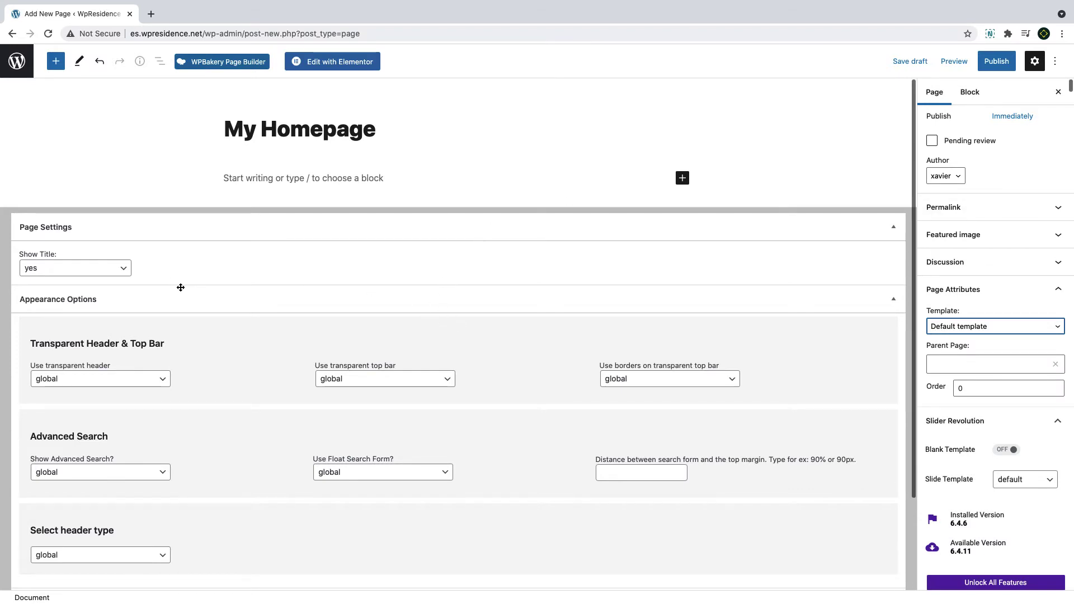
pyautogui.scroll(-3, 180, 288)
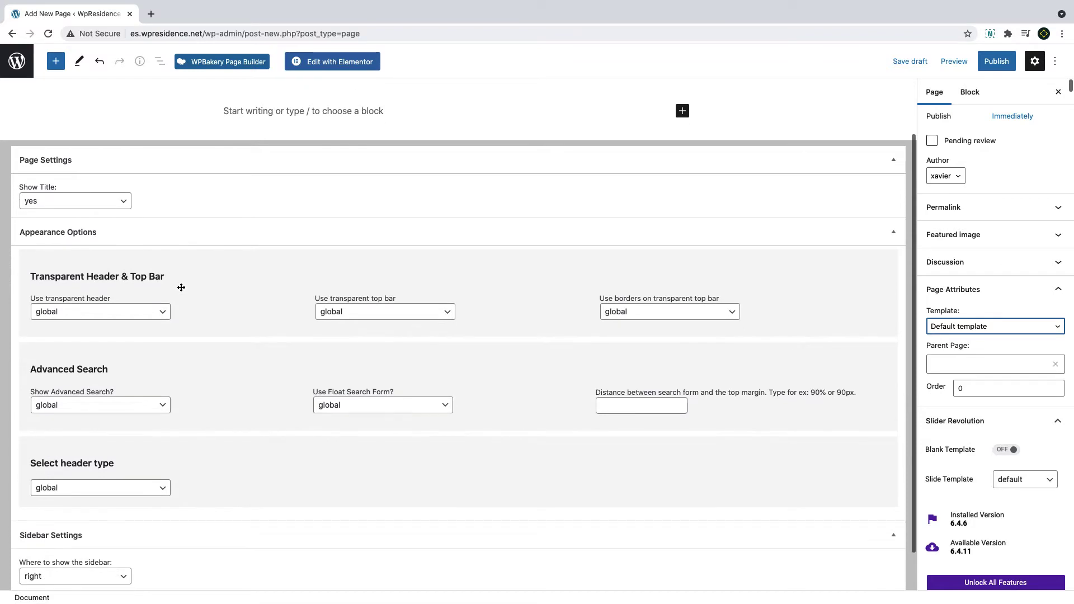
pyautogui.scroll(1, 180, 287)
pyautogui.click(55, 177)
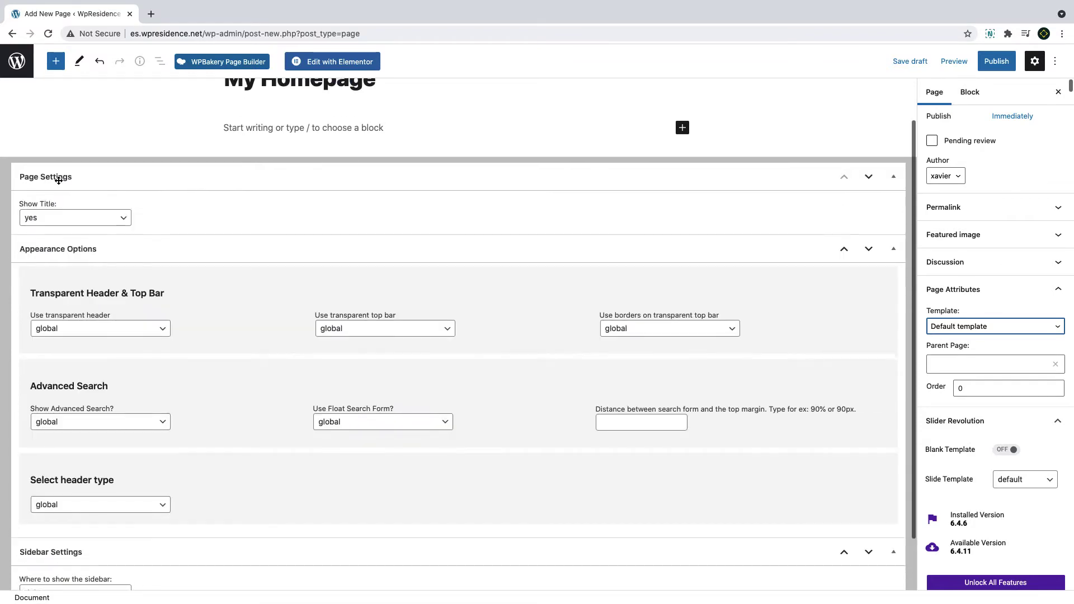
pyautogui.click(74, 218)
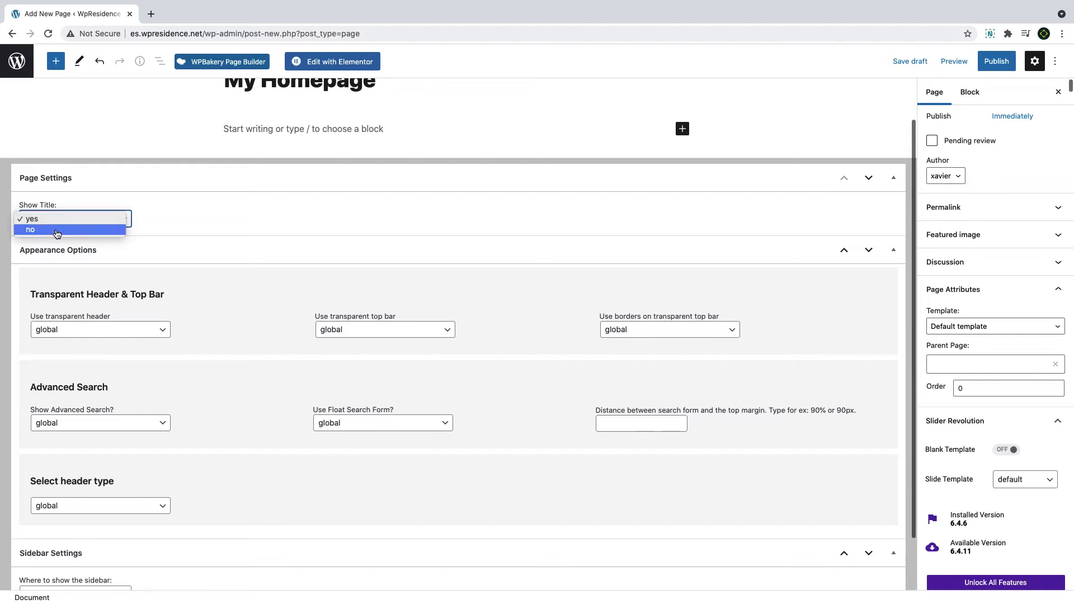
pyautogui.click(56, 232)
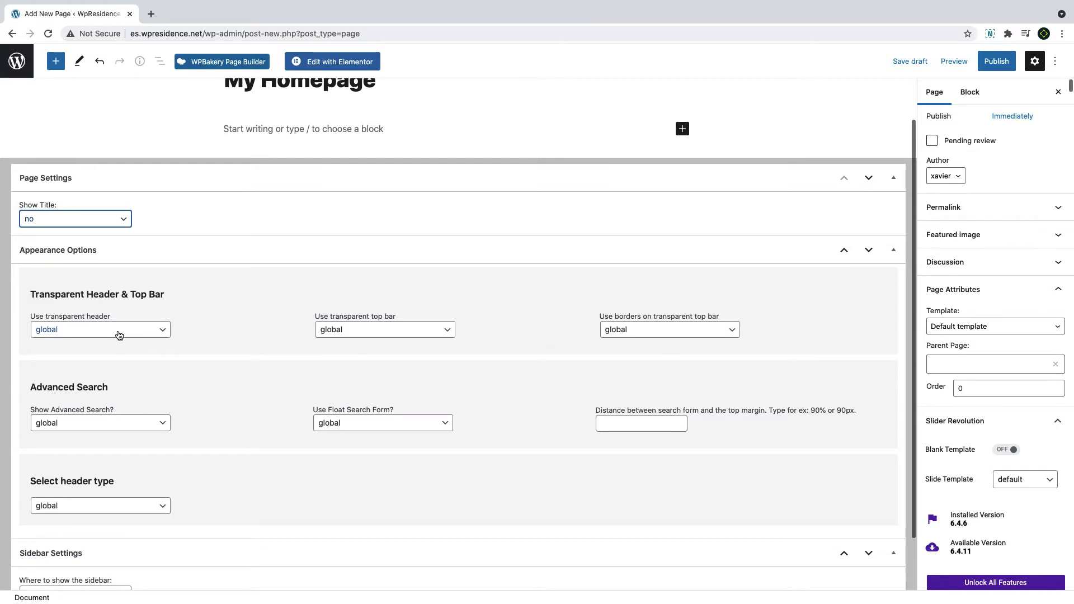
# - Leave transparent header, transparent top bar and top bar borders on global
pyautogui.click(119, 331)
pyautogui.click(119, 329)
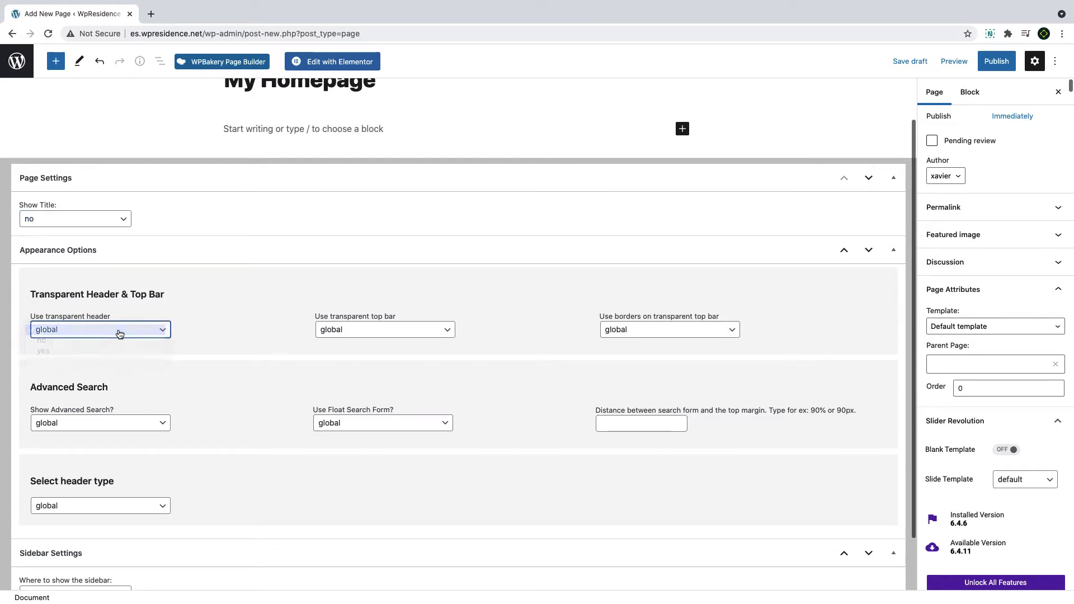
pyautogui.click(352, 330)
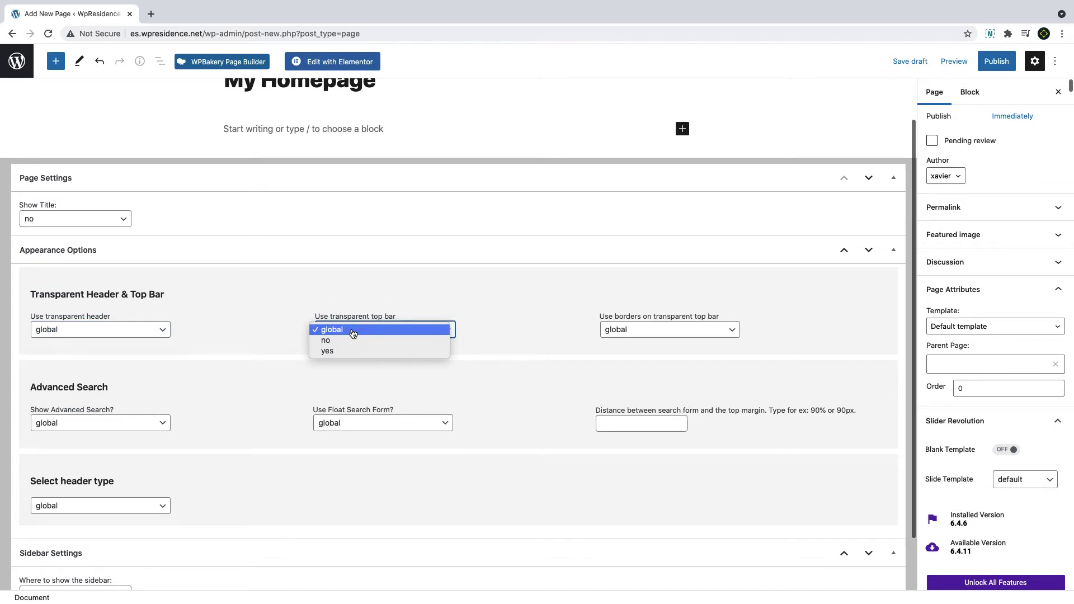
pyautogui.click(353, 329)
pyautogui.click(645, 329)
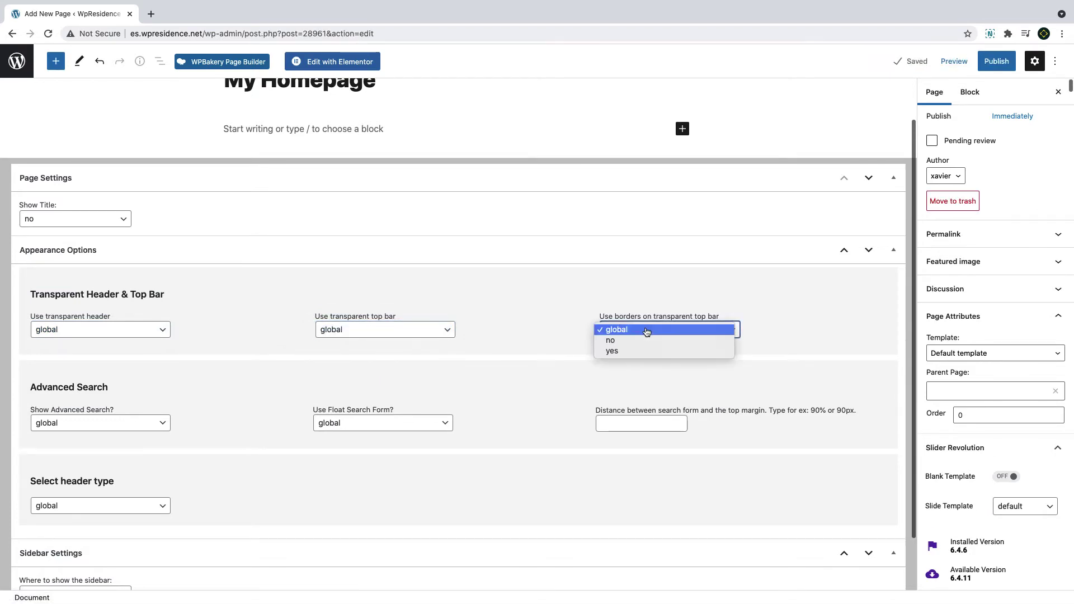
pyautogui.click(646, 332)
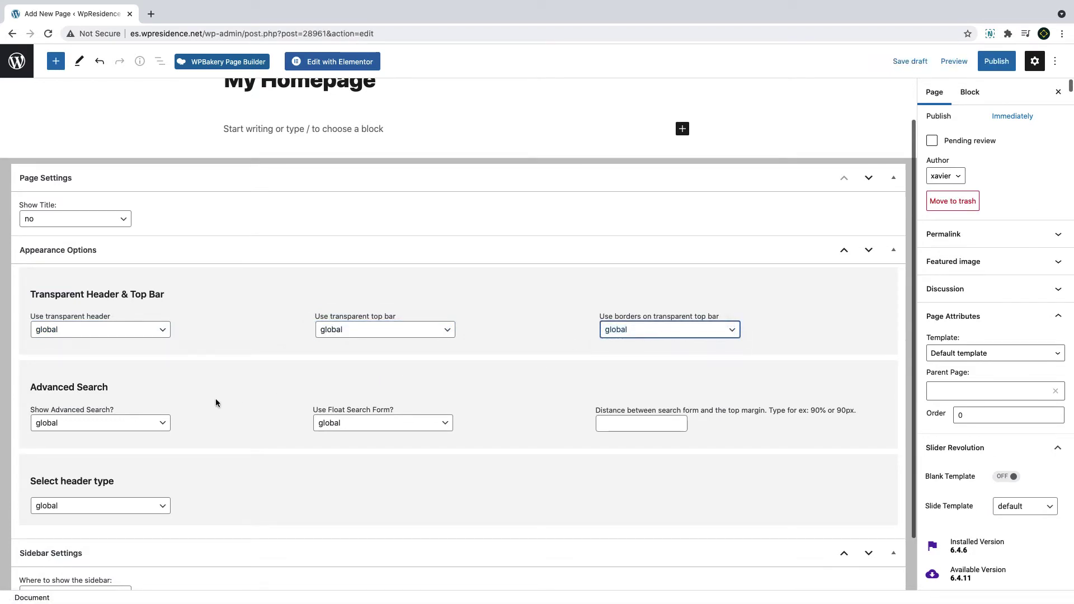
# - Leave advanced search, floating search form and header type on global
pyautogui.click(102, 427)
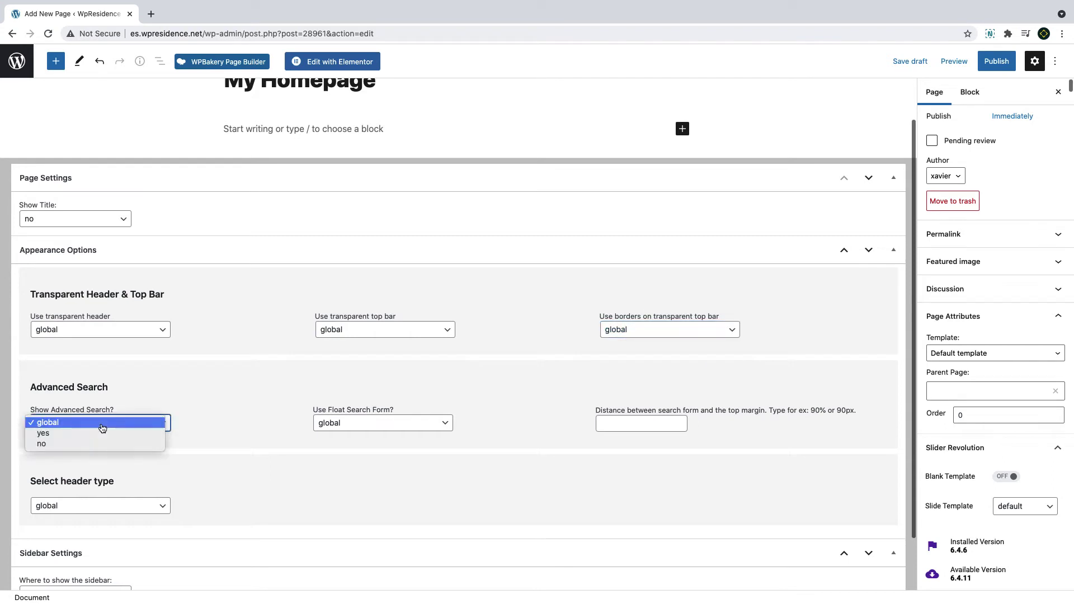
pyautogui.click(101, 424)
pyautogui.click(372, 423)
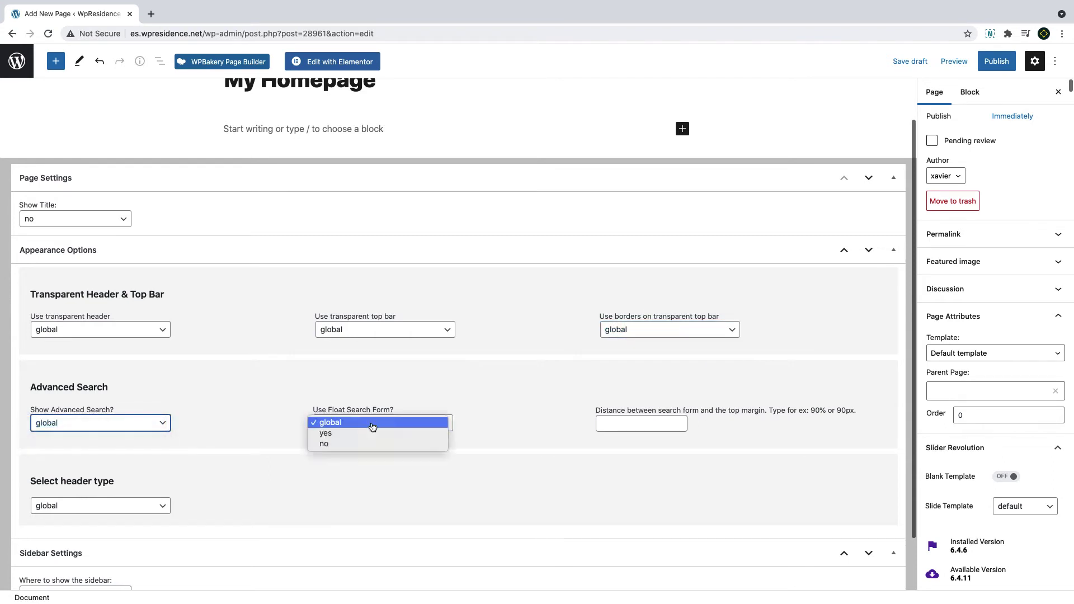
pyautogui.click(372, 424)
pyautogui.click(640, 424)
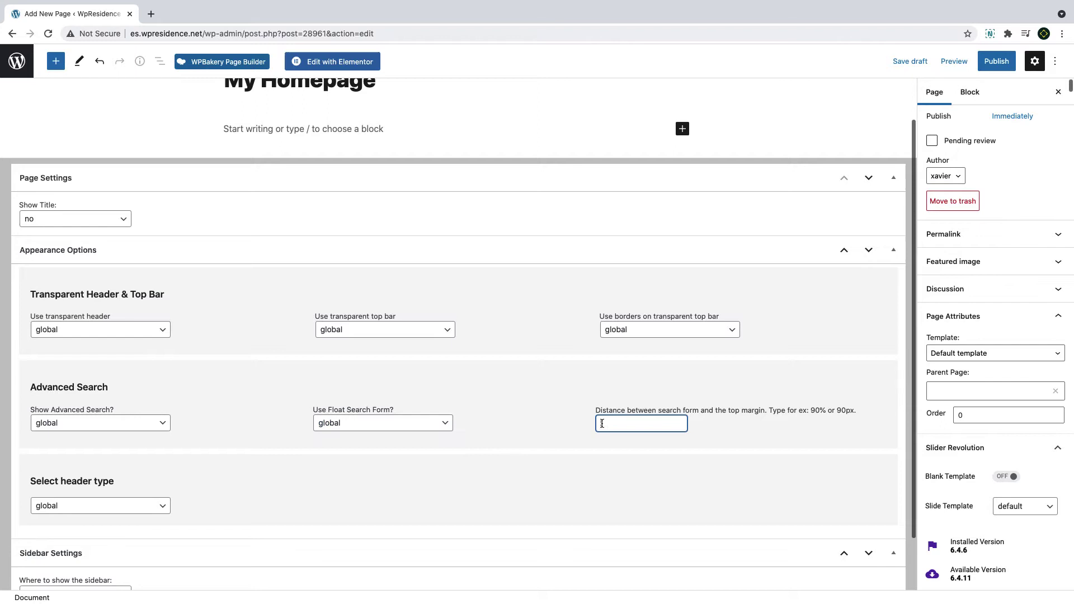
pyautogui.click(95, 507)
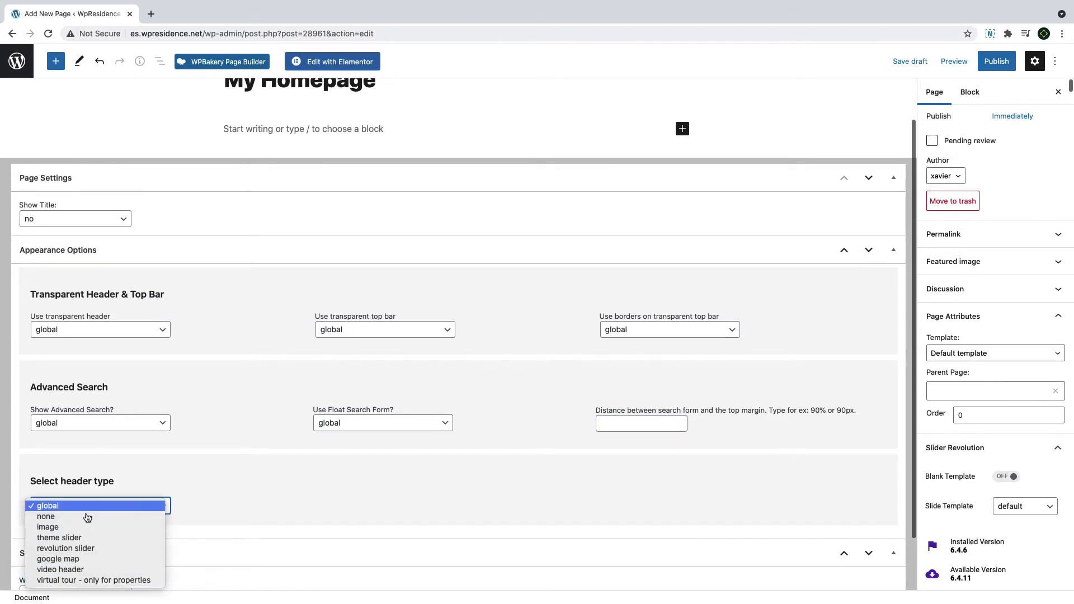
pyautogui.click(82, 505)
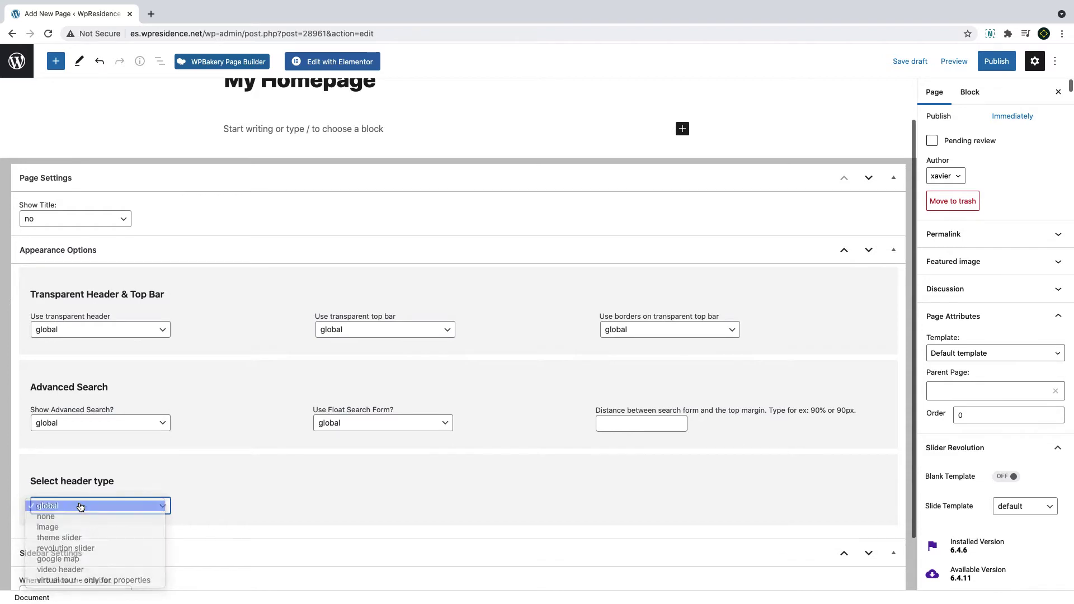
pyautogui.scroll(-2, 224, 449)
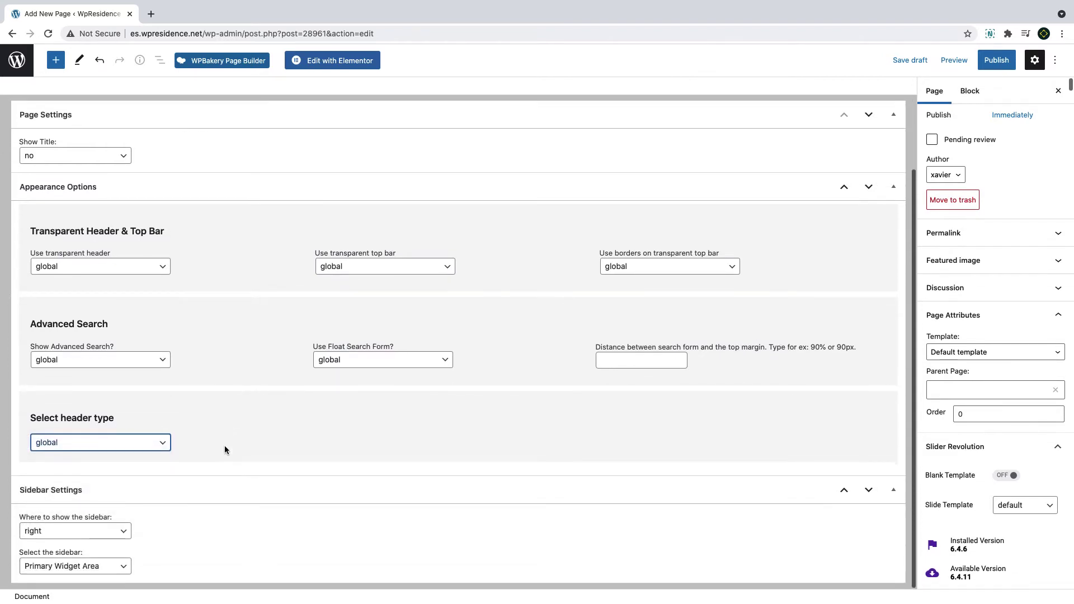
# - Set the sidebar position to none, keeping the Primary Widget Area
pyautogui.click(74, 531)
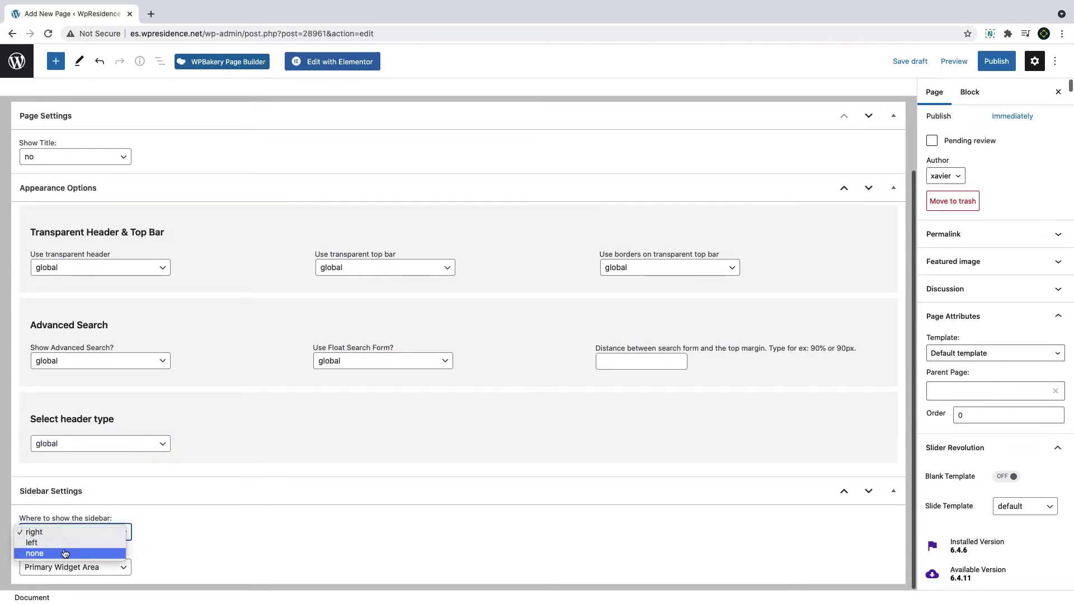
pyautogui.click(38, 552)
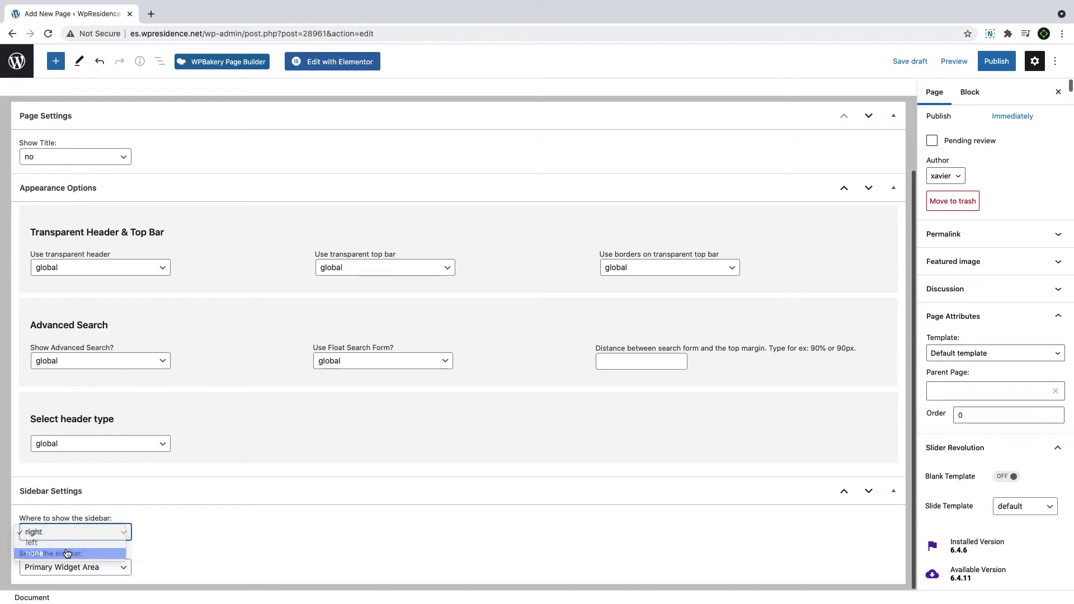
pyautogui.click(61, 568)
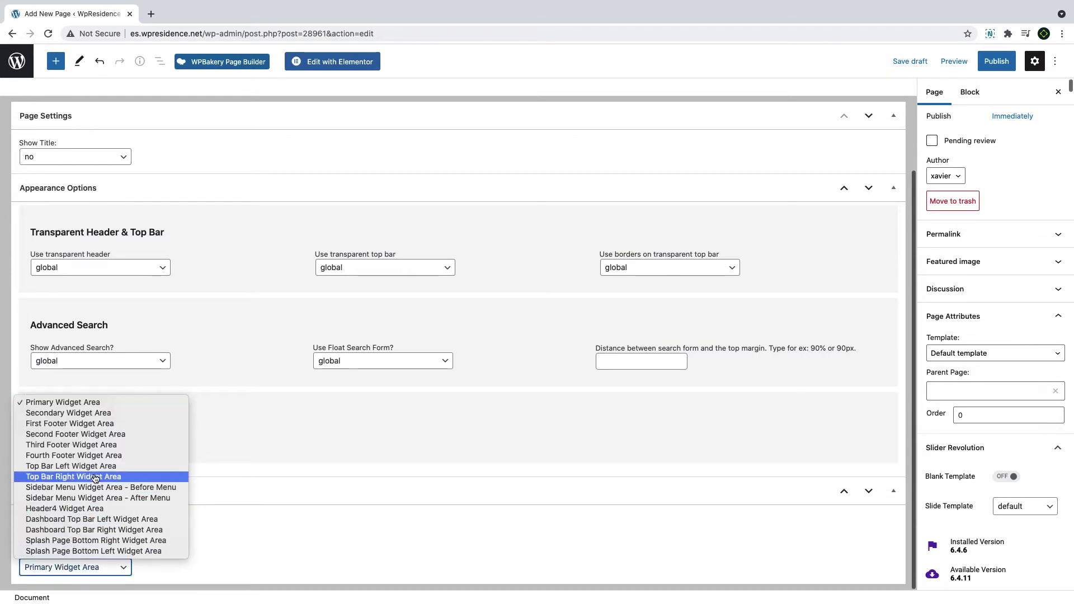
pyautogui.click(102, 403)
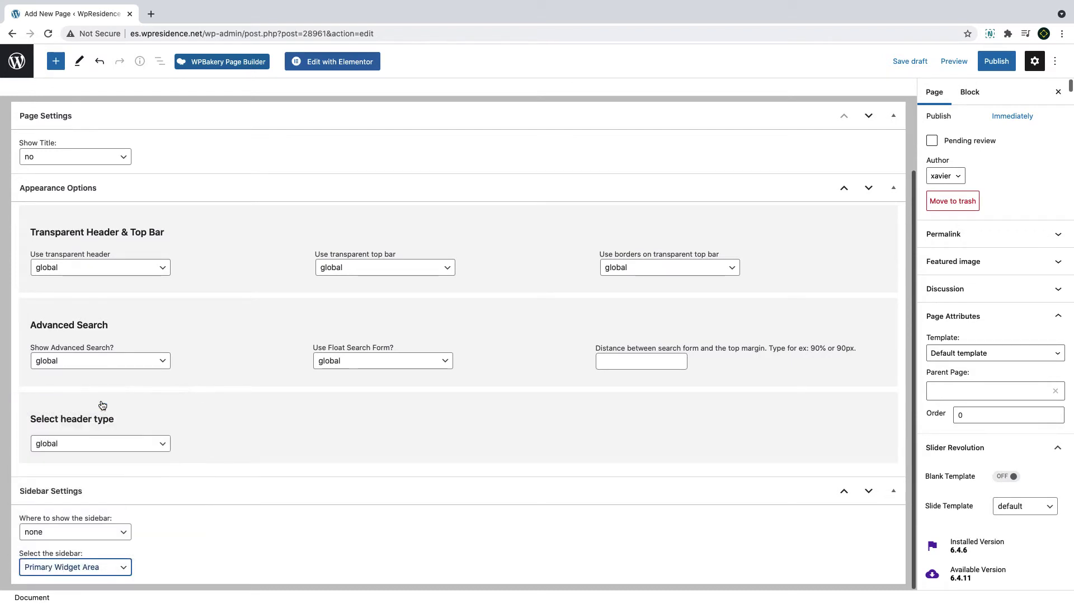
# - Publish My Homepage and view the live page
pyautogui.click(996, 61)
pyautogui.click(960, 61)
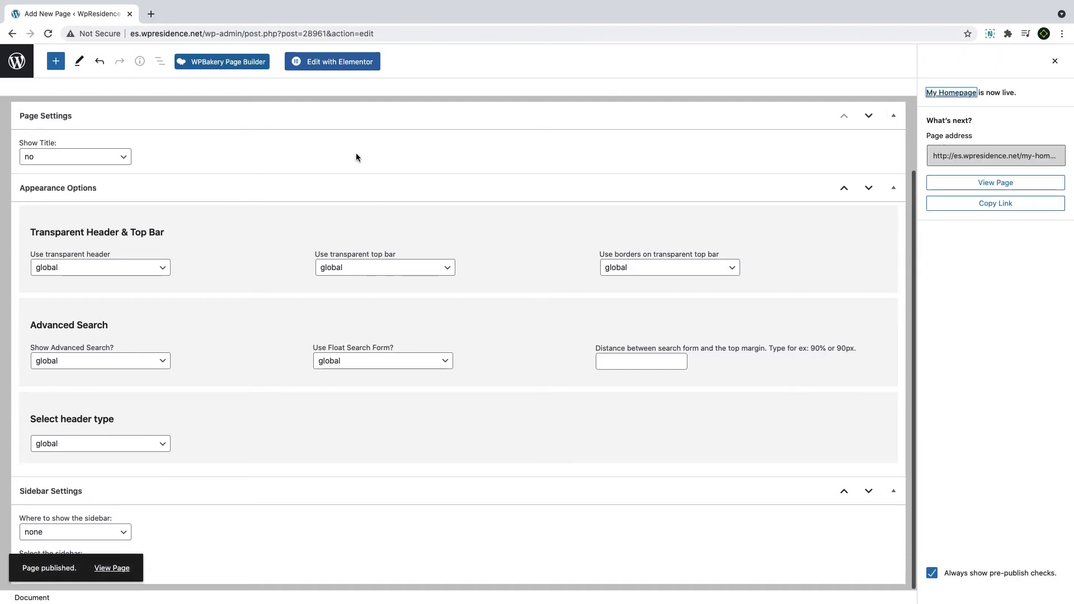
pyautogui.click(111, 568)
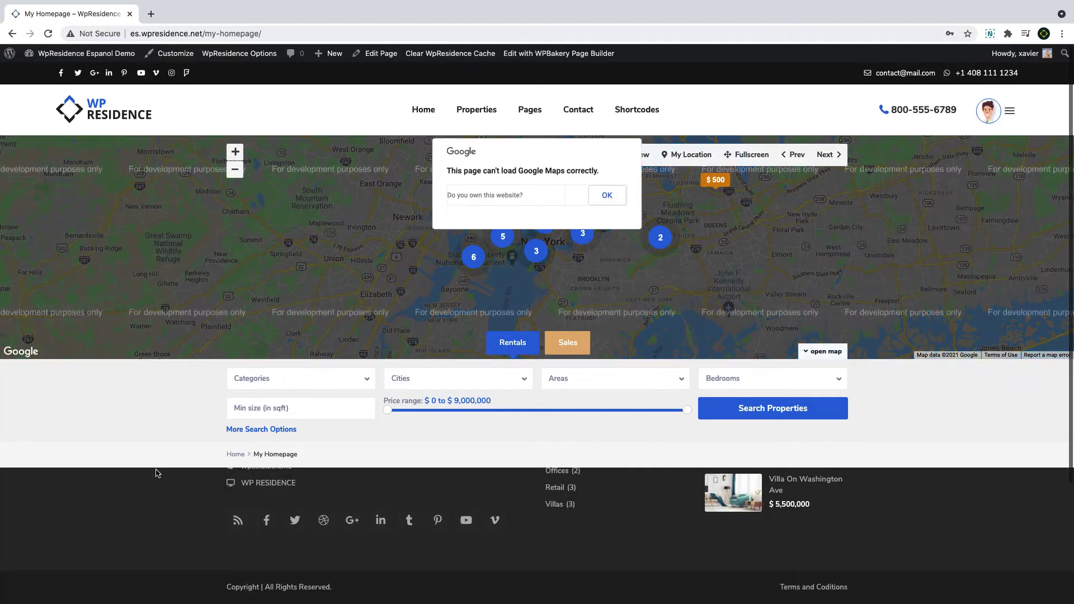
pyautogui.scroll(-3, 155, 473)
pyautogui.scroll(-2, 155, 474)
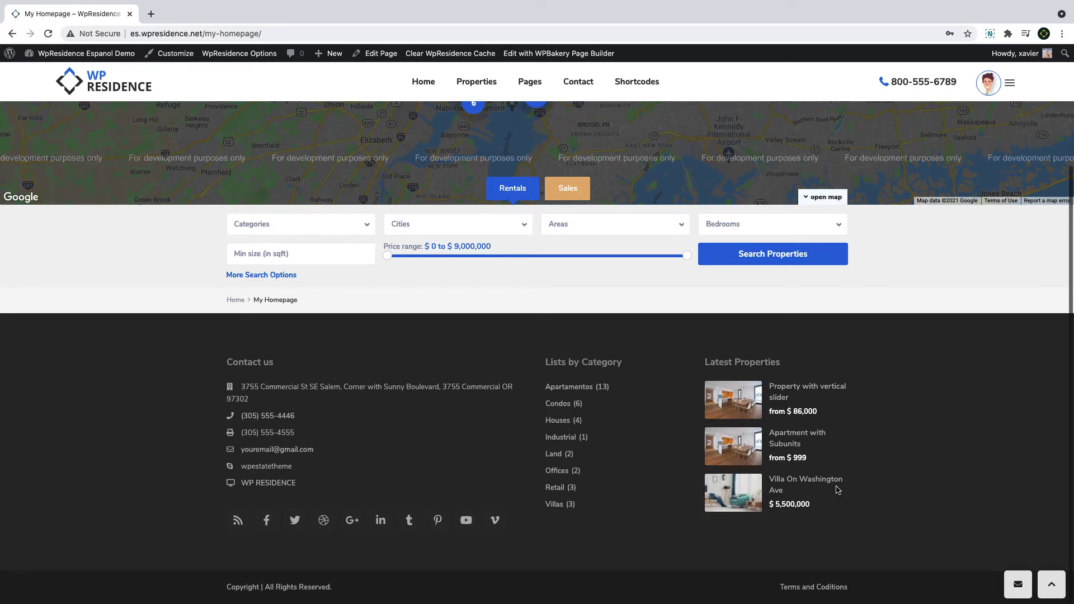
pyautogui.scroll(5, 856, 463)
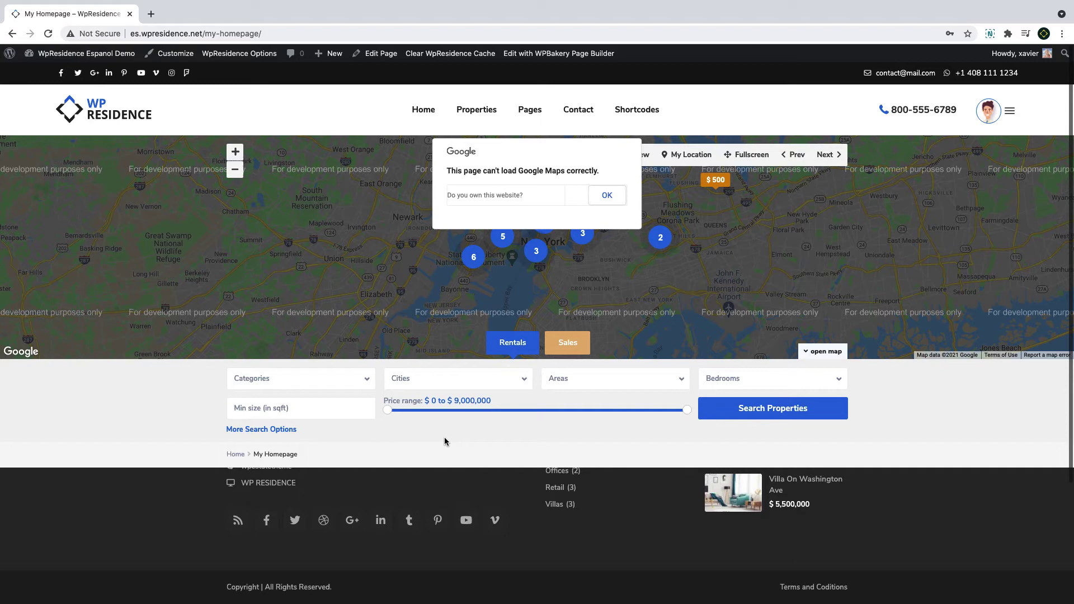
pyautogui.scroll(-1, 443, 437)
pyautogui.moveTo(302, 428); pyautogui.dragTo(225, 429)
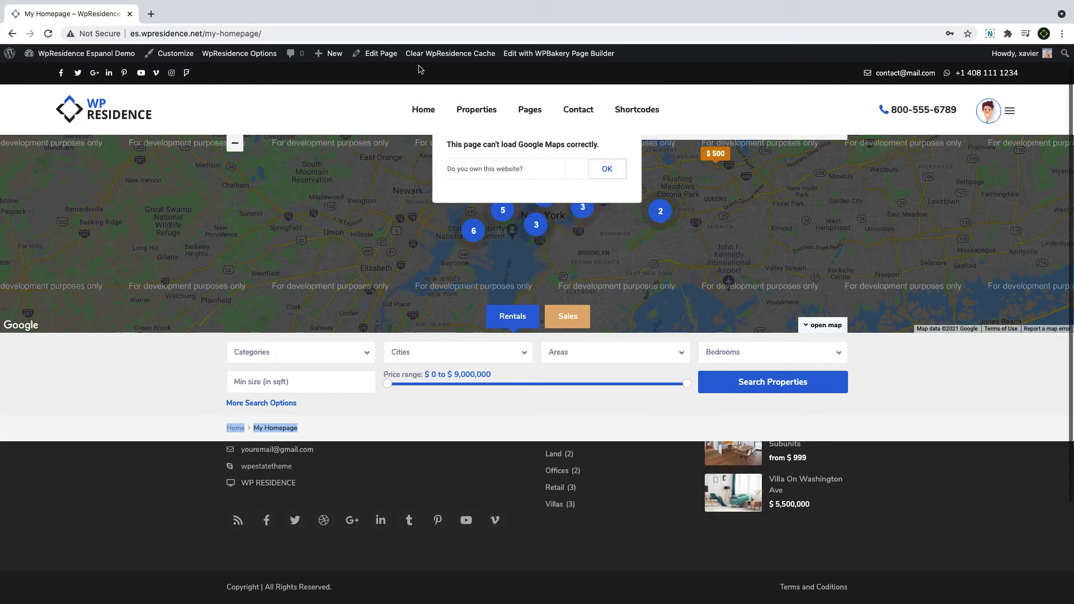
# - Go back to editing My Homepage from the live site's admin bar
pyautogui.click(378, 53)
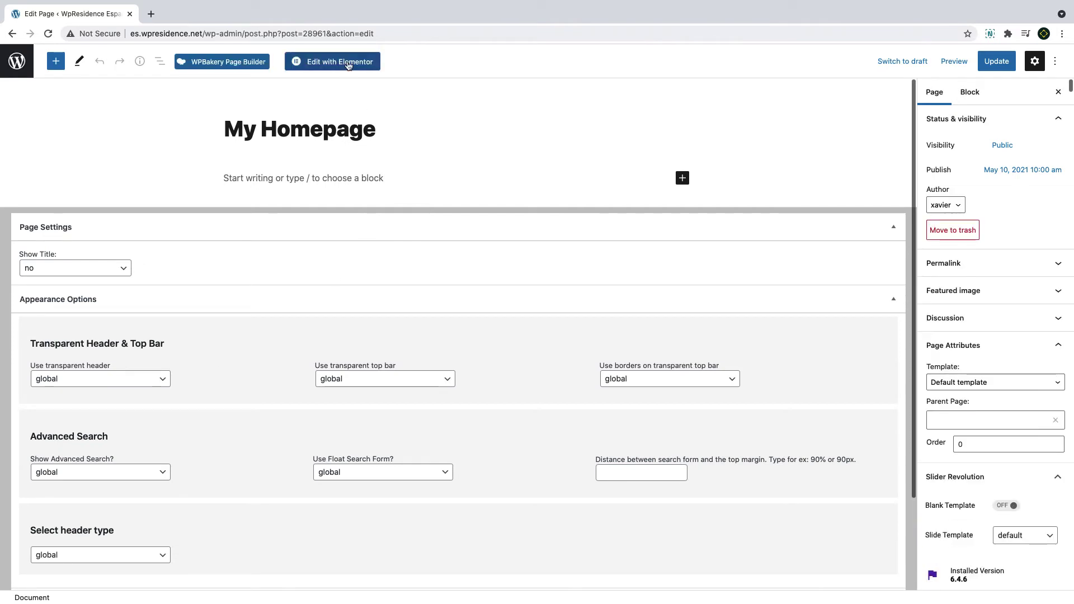
# - Launch Elementor for My Homepage with Edit with Elementor
pyautogui.click(348, 65)
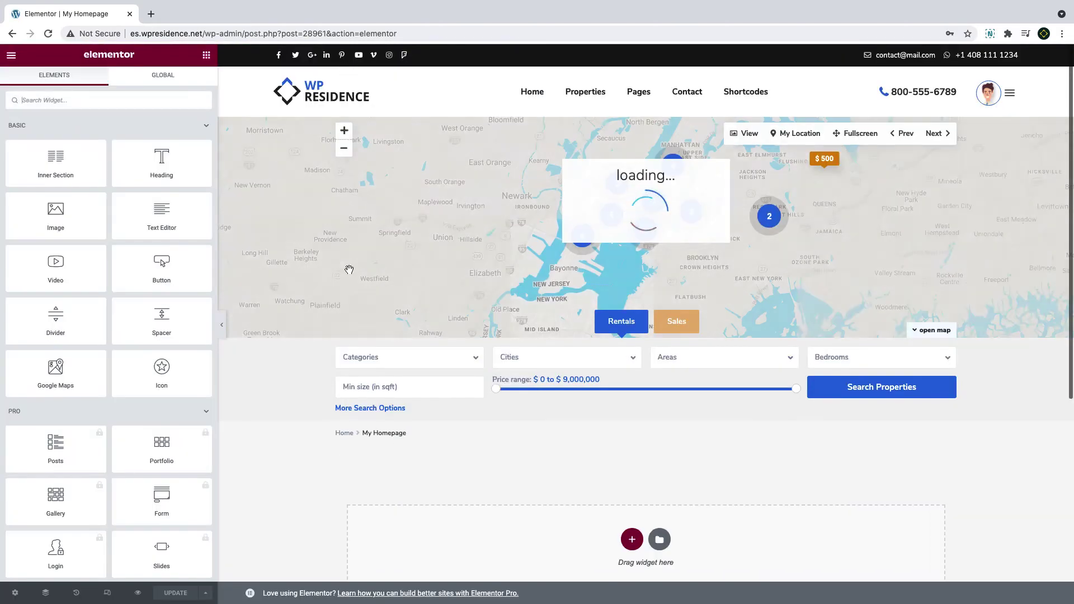
pyautogui.scroll(-1, 349, 291)
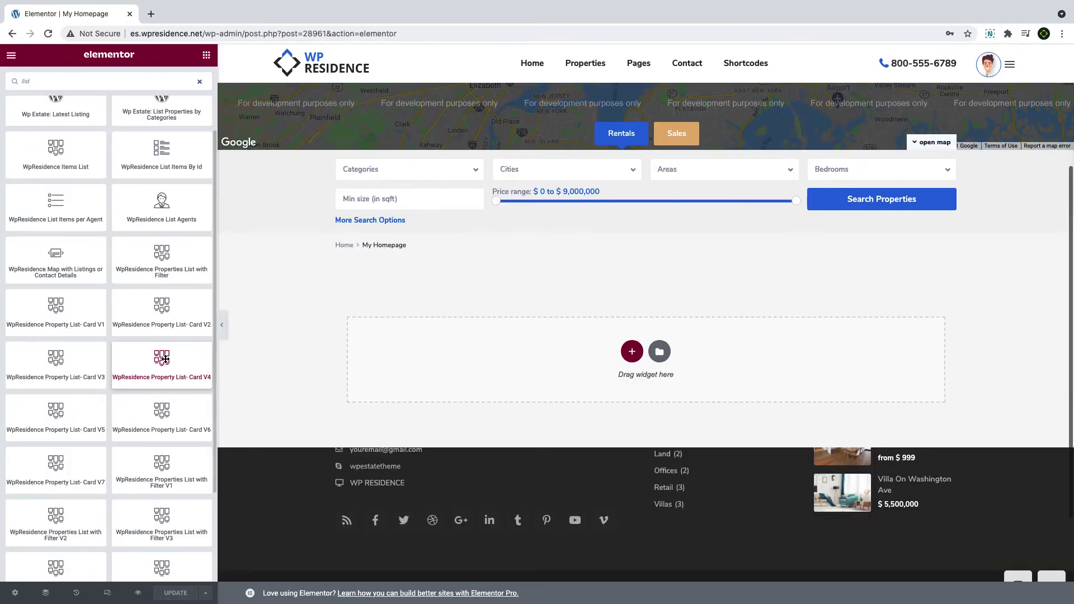
# - Drop a WpResidence Property List Card V4 widget into the empty area
pyautogui.moveTo(162, 359); pyautogui.dragTo(449, 386)
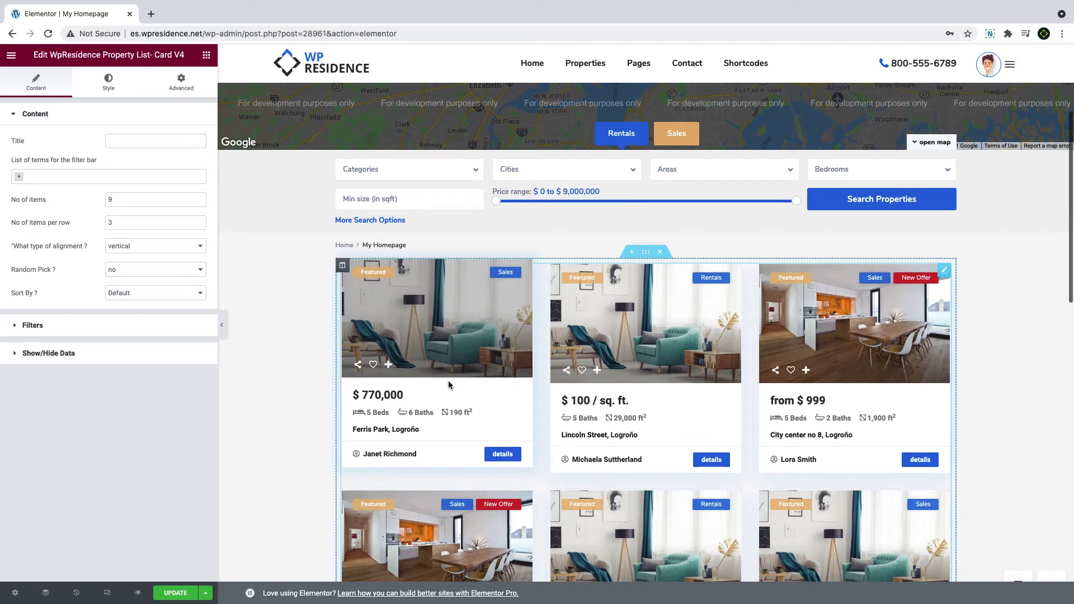
pyautogui.click(206, 55)
# - Add a centred Heading above the grid reading 'My Properties List'
pyautogui.moveTo(152, 156); pyautogui.dragTo(561, 252)
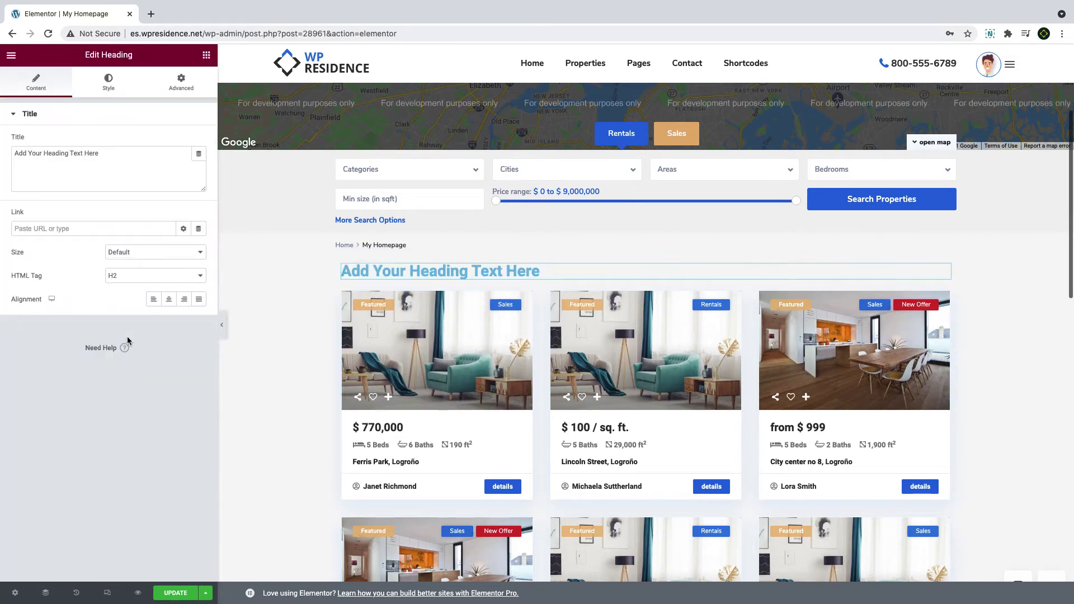
pyautogui.click(168, 299)
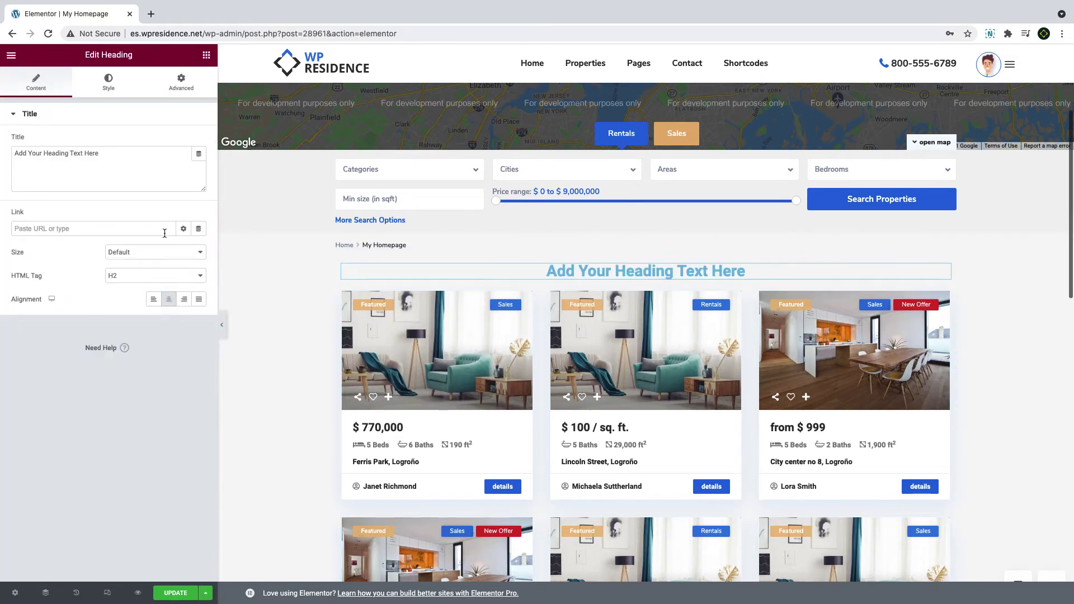
pyautogui.tripleClick(67, 153)
pyautogui.write('My Proper')
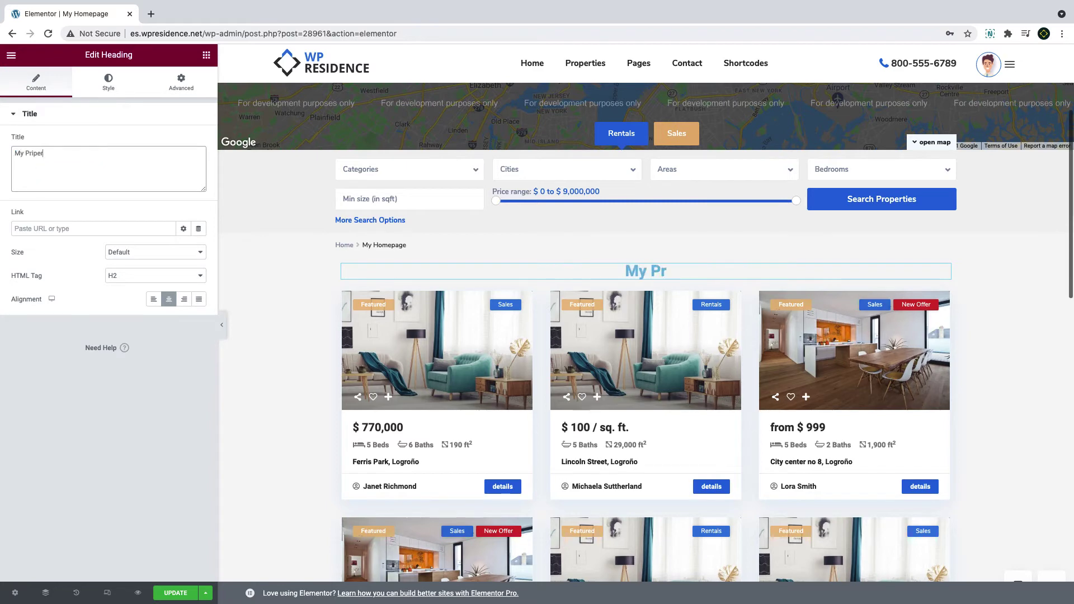
pyautogui.write('ties List')
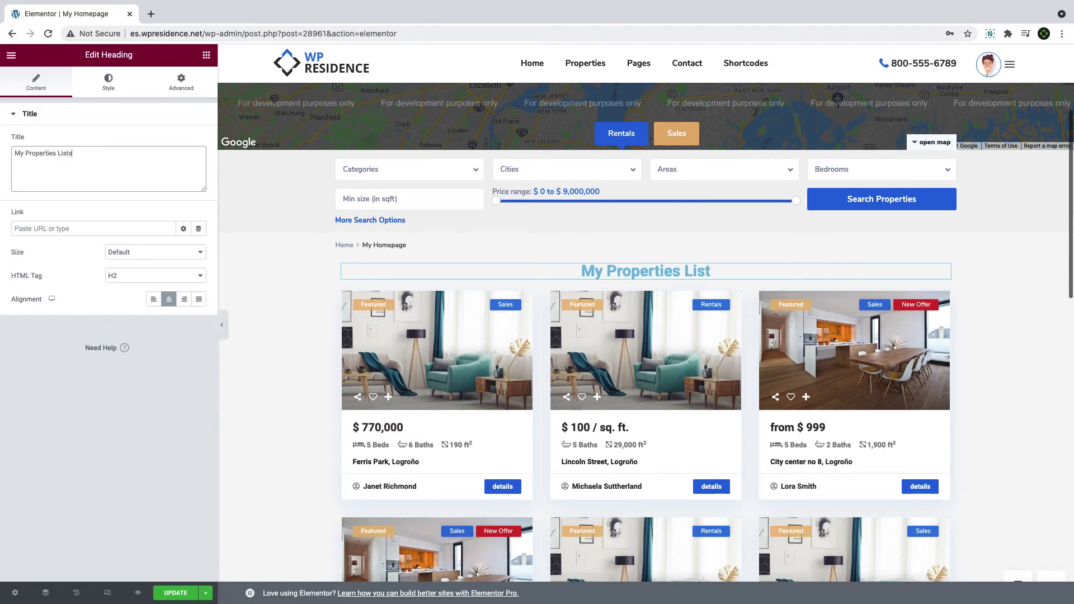
pyautogui.write('s')
pyautogui.click(108, 81)
pyautogui.click(36, 82)
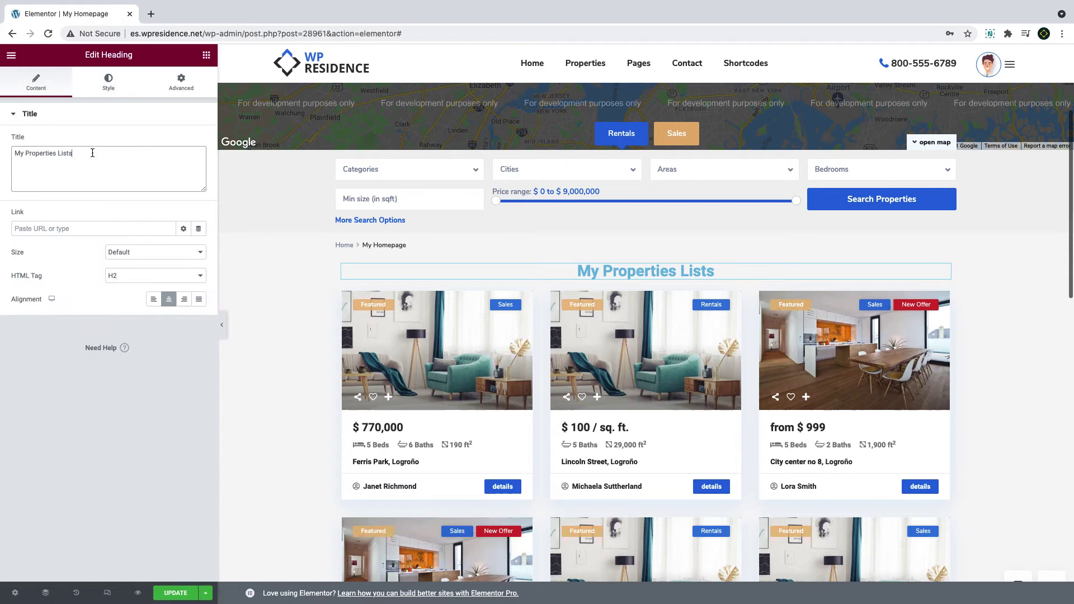
pyautogui.press('BackSpace')
pyautogui.click(108, 81)
# - Style the heading black, 26 px, 1.6 line height, and add a Text Editor below
pyautogui.click(199, 141)
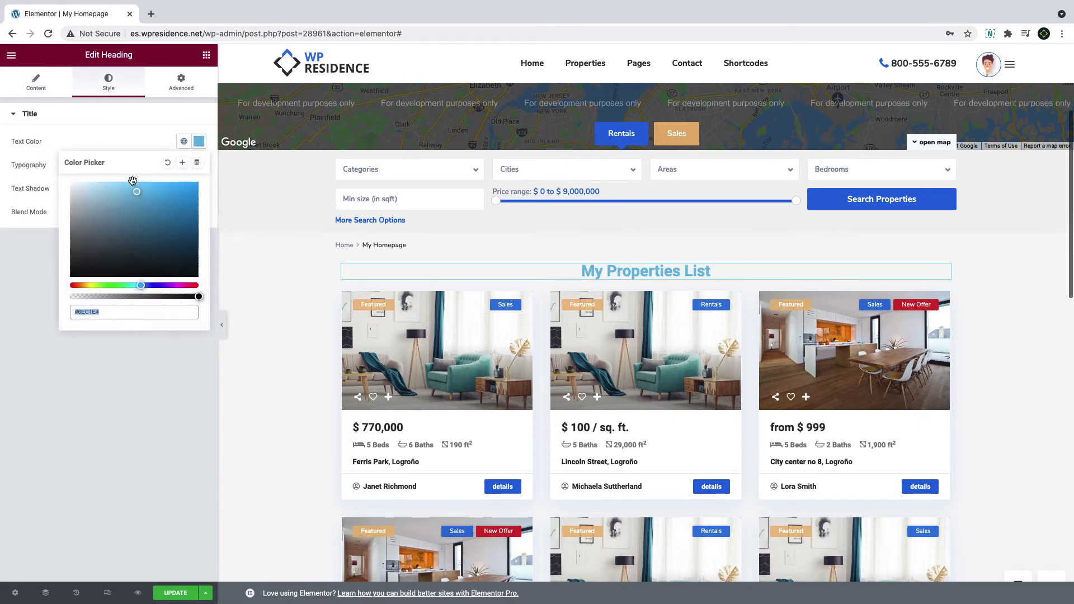
pyautogui.tripleClick(92, 325)
pyautogui.write('#000')
pyautogui.click(77, 358)
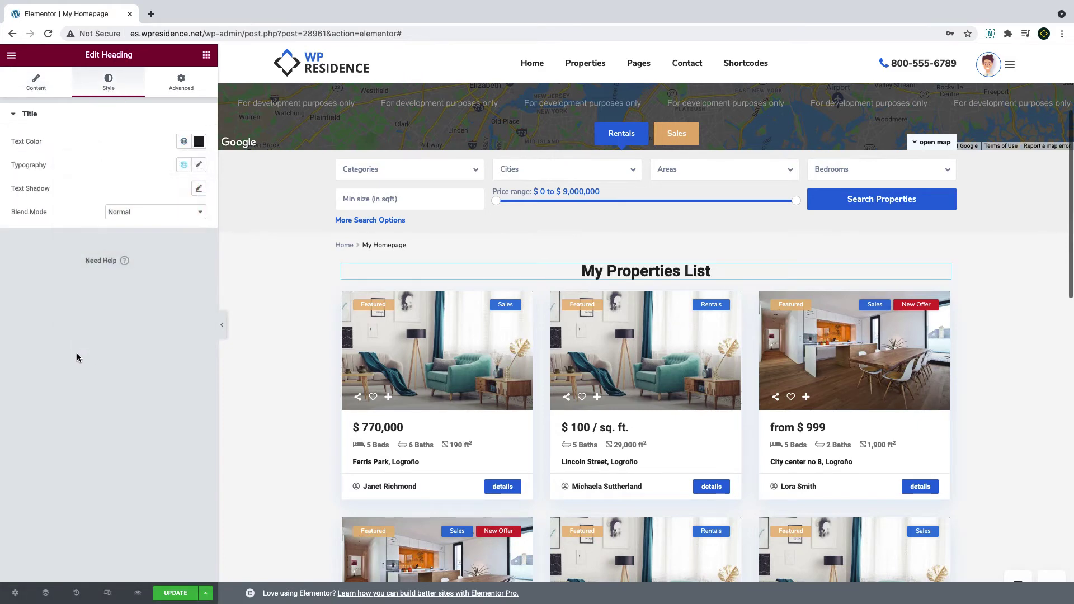
pyautogui.click(198, 165)
pyautogui.click(173, 253)
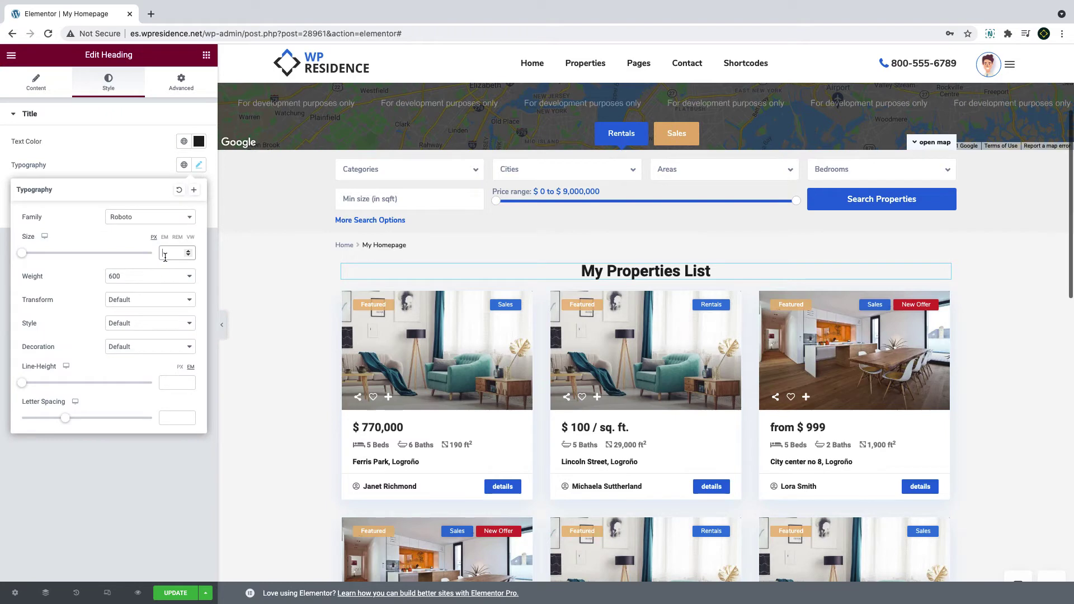
pyautogui.write('26')
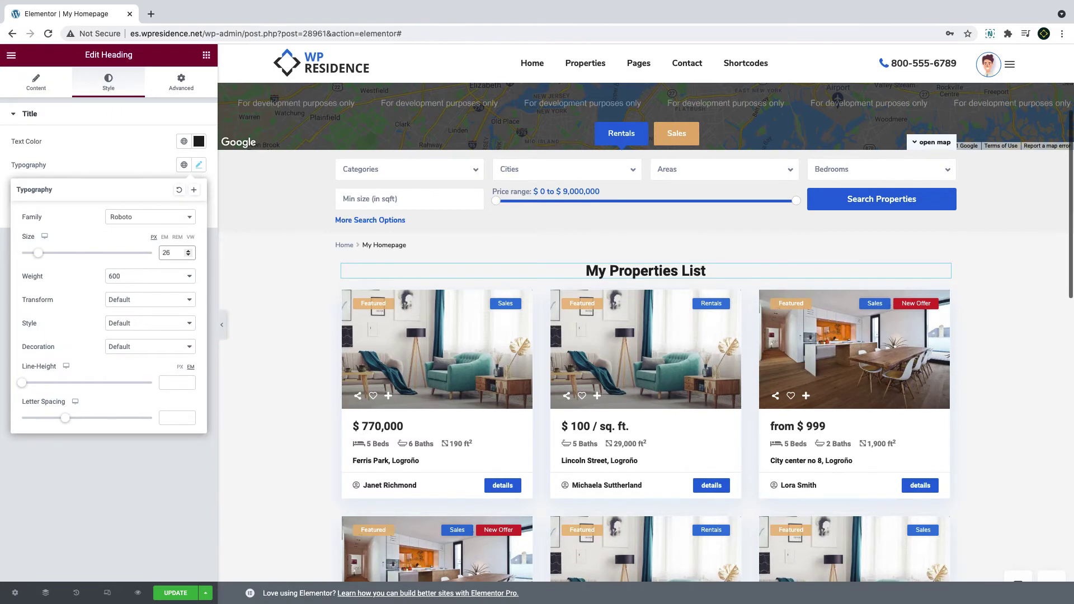
pyautogui.click(172, 383)
pyautogui.write('1.1')
pyautogui.press('BackSpace')
pyautogui.write('6')
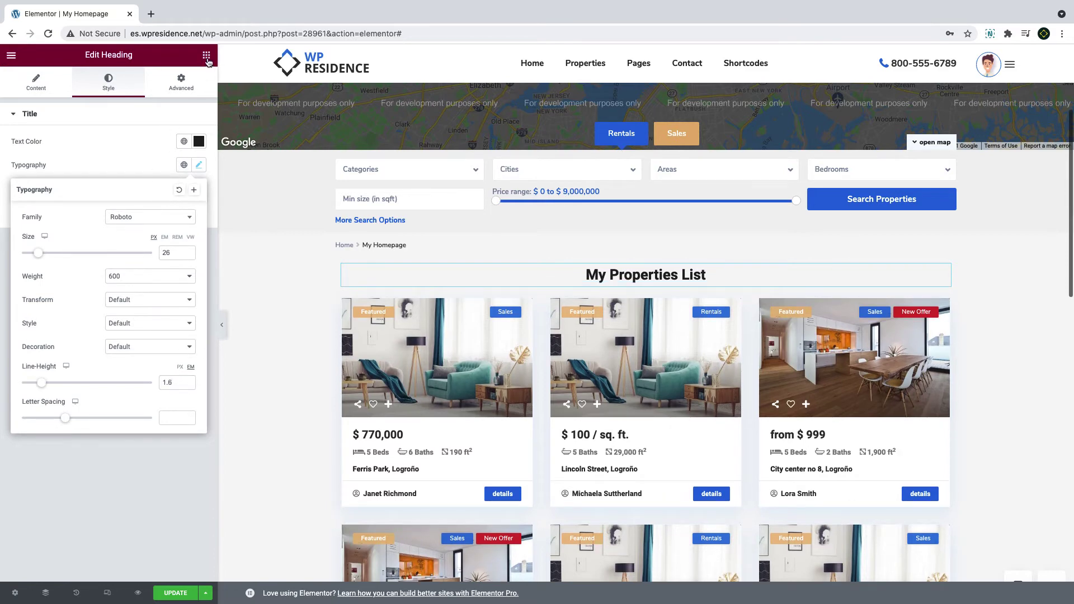
pyautogui.click(205, 55)
pyautogui.moveTo(161, 216); pyautogui.dragTo(598, 289)
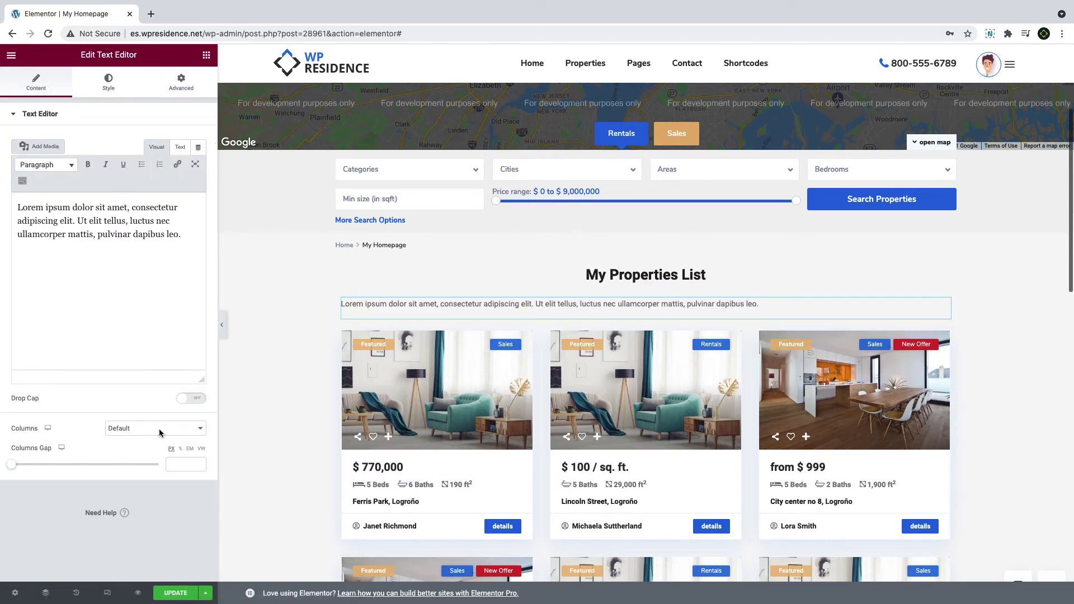
# - Centre-align the placeholder paragraph
pyautogui.click(108, 83)
pyautogui.click(169, 141)
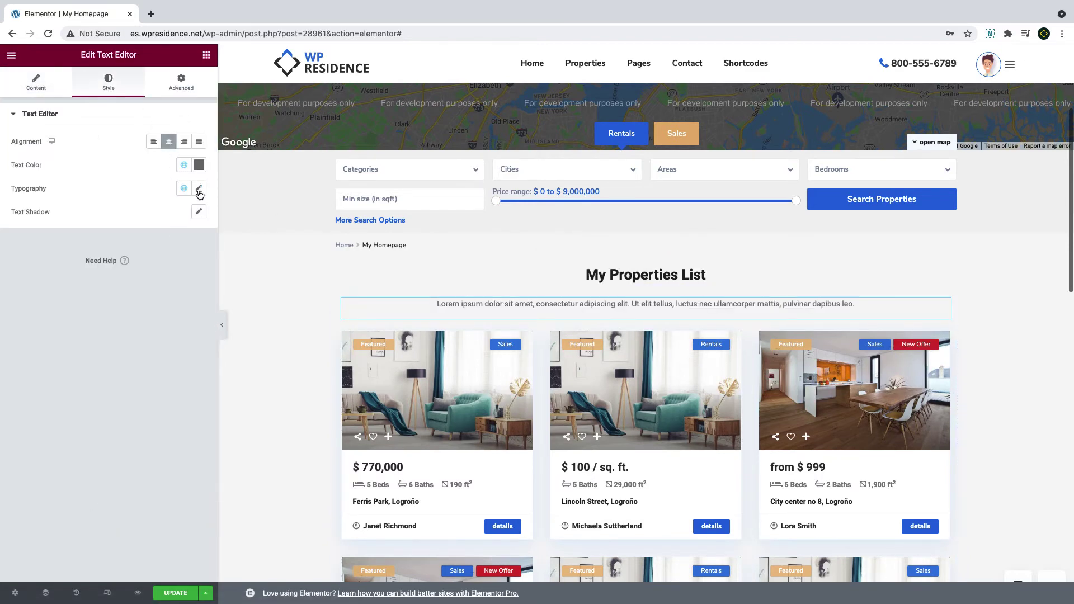
pyautogui.moveTo(401, 289)
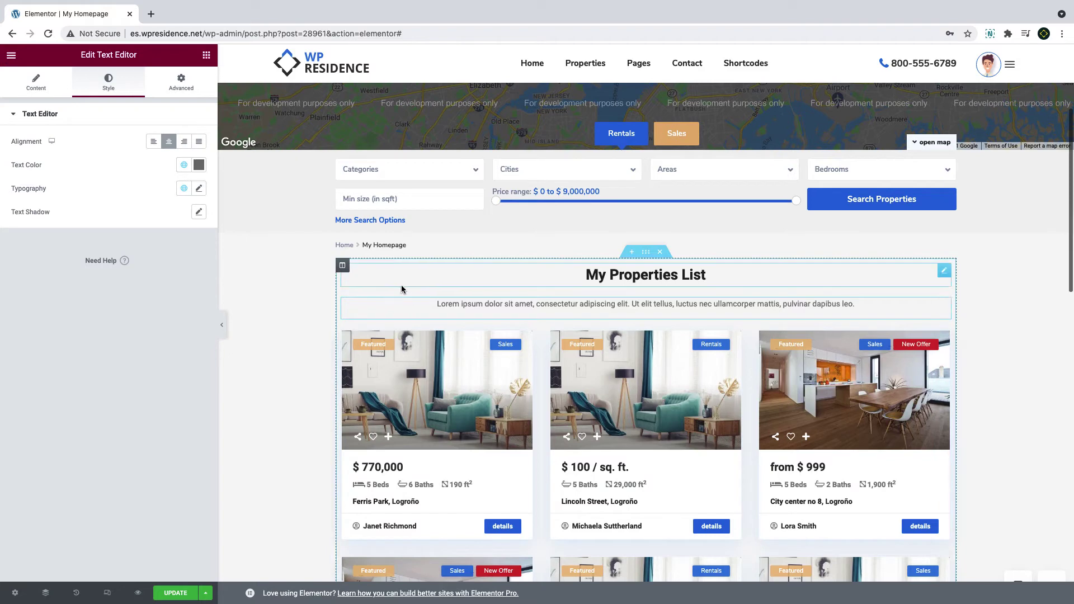
pyautogui.click(349, 306)
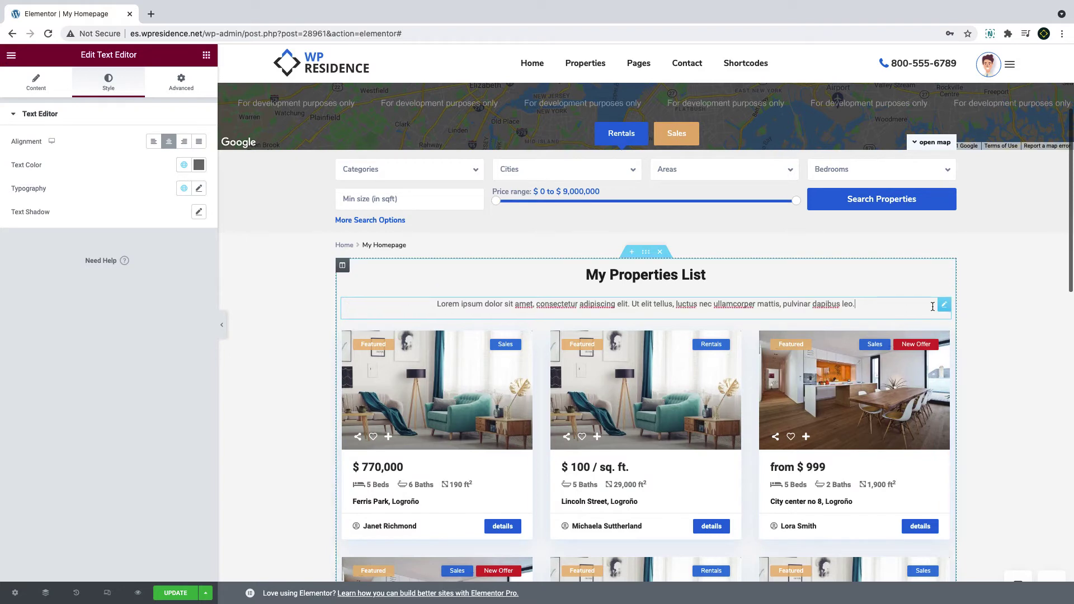
# - Add a three-column Inner Section with the paragraph in the wider middle column
pyautogui.click(206, 54)
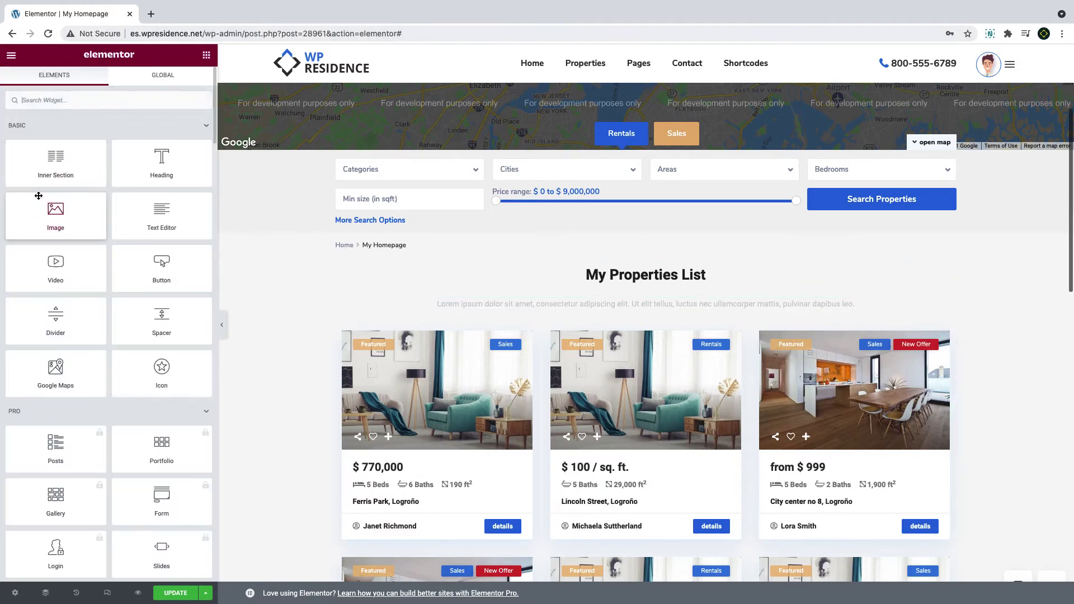
pyautogui.moveTo(56, 164); pyautogui.dragTo(547, 289)
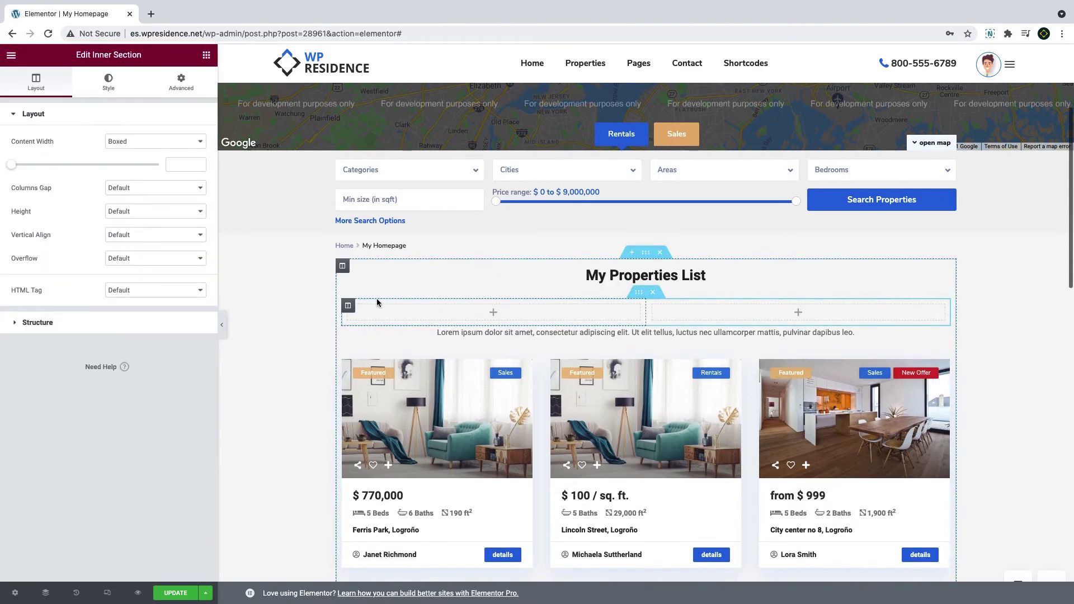
pyautogui.rightClick(349, 305)
pyautogui.click(384, 332)
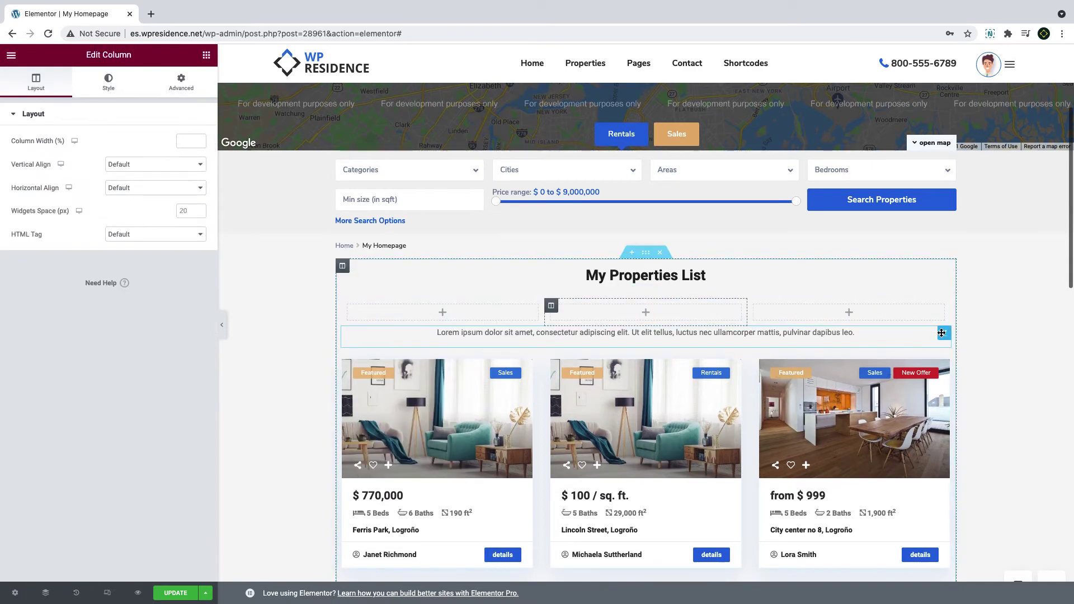
pyautogui.moveTo(942, 333); pyautogui.dragTo(645, 312)
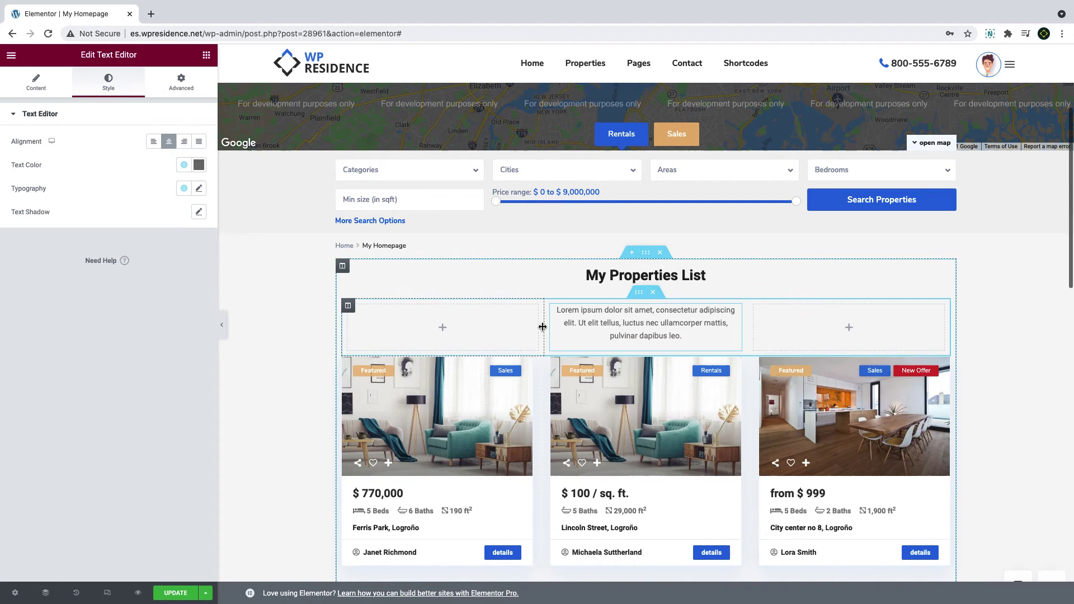
pyautogui.moveTo(542, 326); pyautogui.dragTo(491, 327)
pyautogui.moveTo(745, 324); pyautogui.dragTo(779, 330)
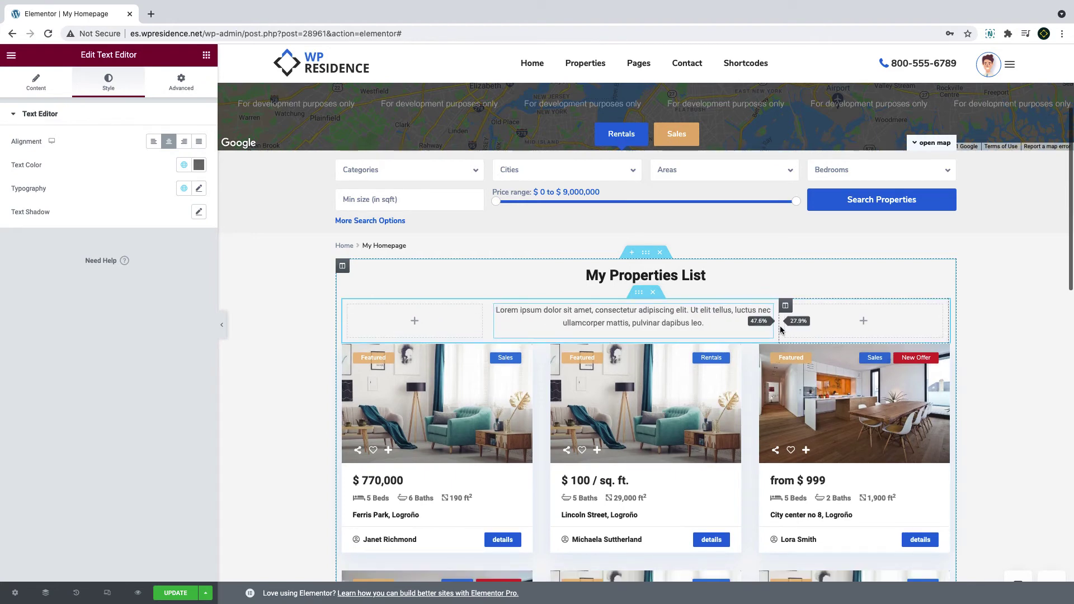
pyautogui.click(343, 267)
pyautogui.write('0')
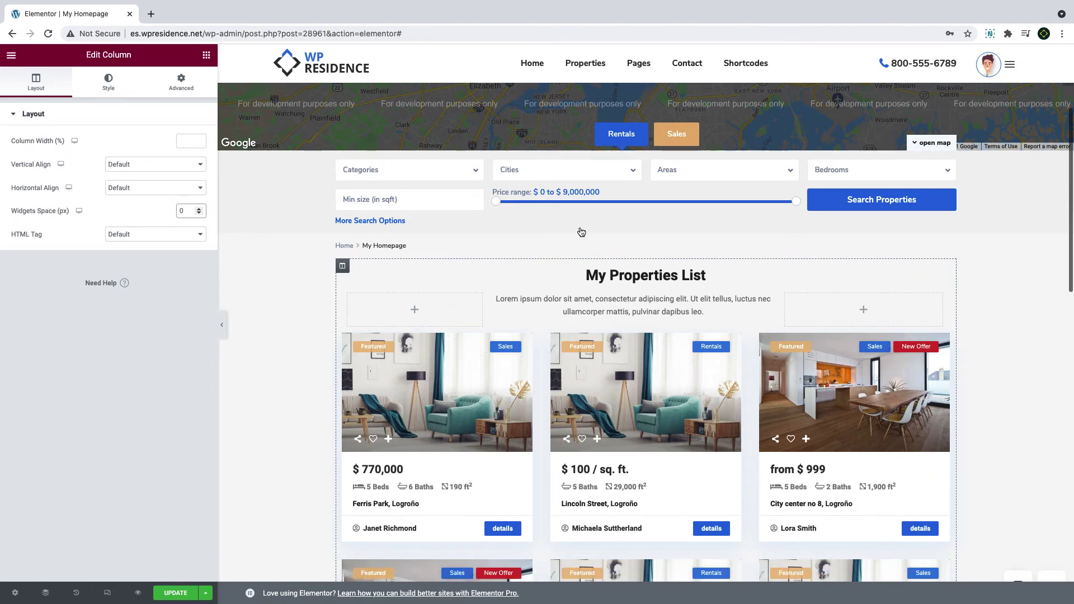
pyautogui.scroll(-1, 417, 304)
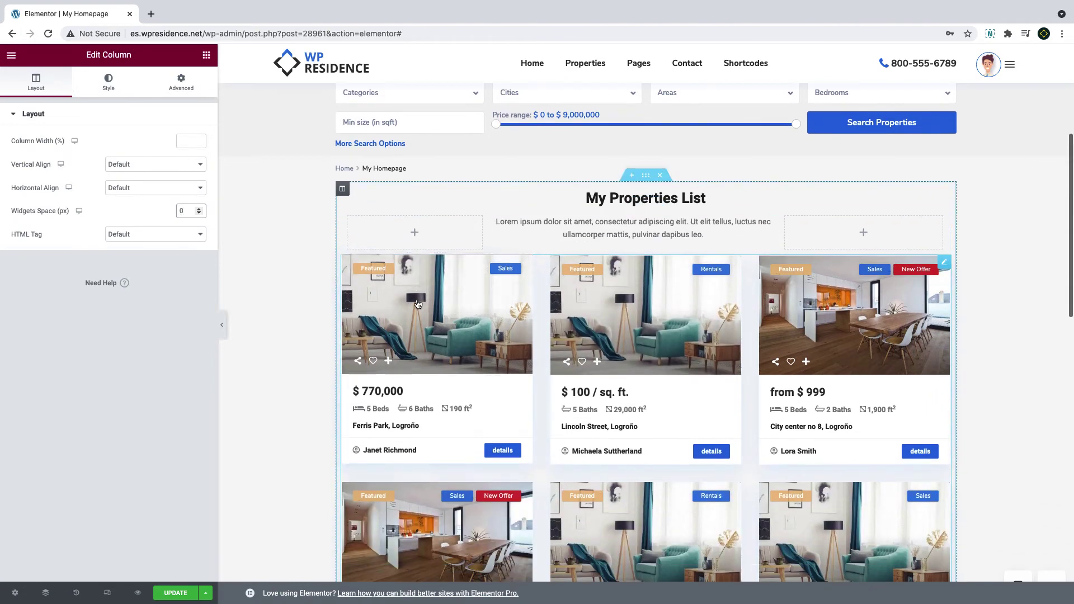
# - Check the outer section's spacing, then place a 30 px Spacer above the property cards
pyautogui.click(646, 175)
pyautogui.click(175, 84)
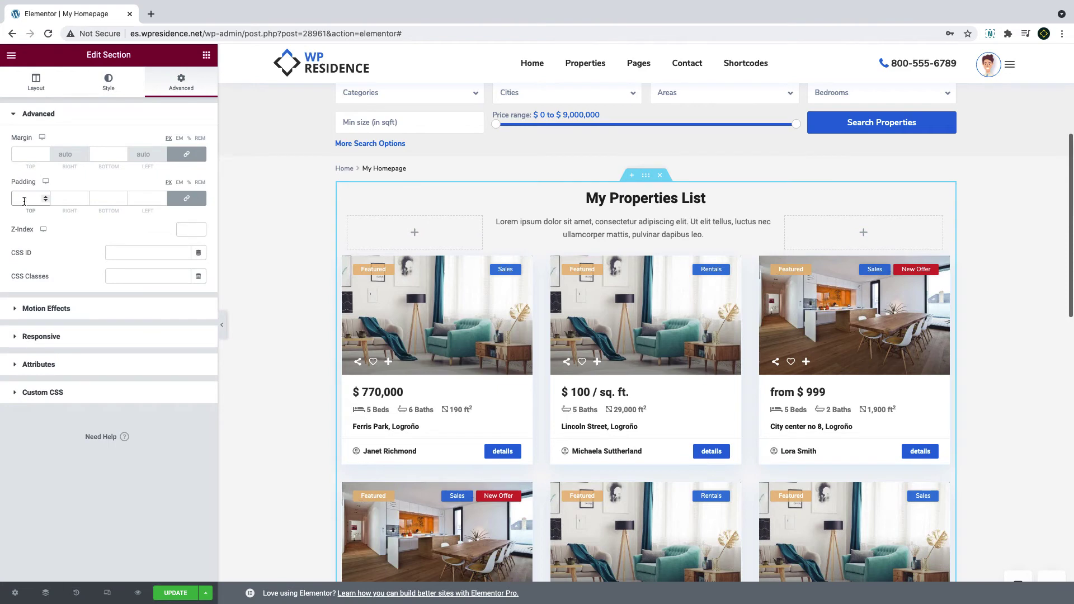
pyautogui.write('60')
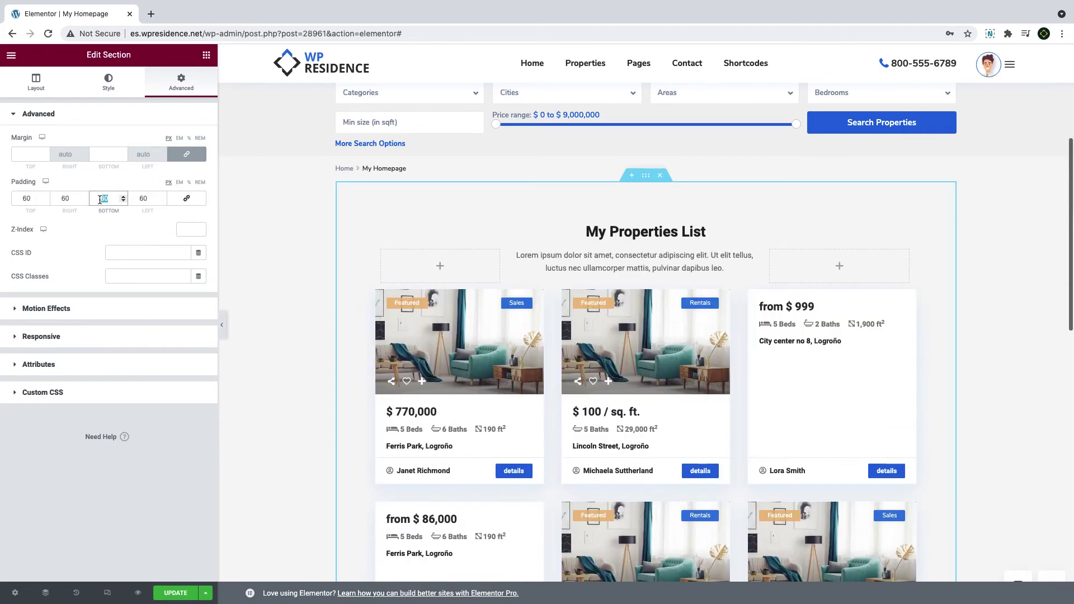
pyautogui.write('0')
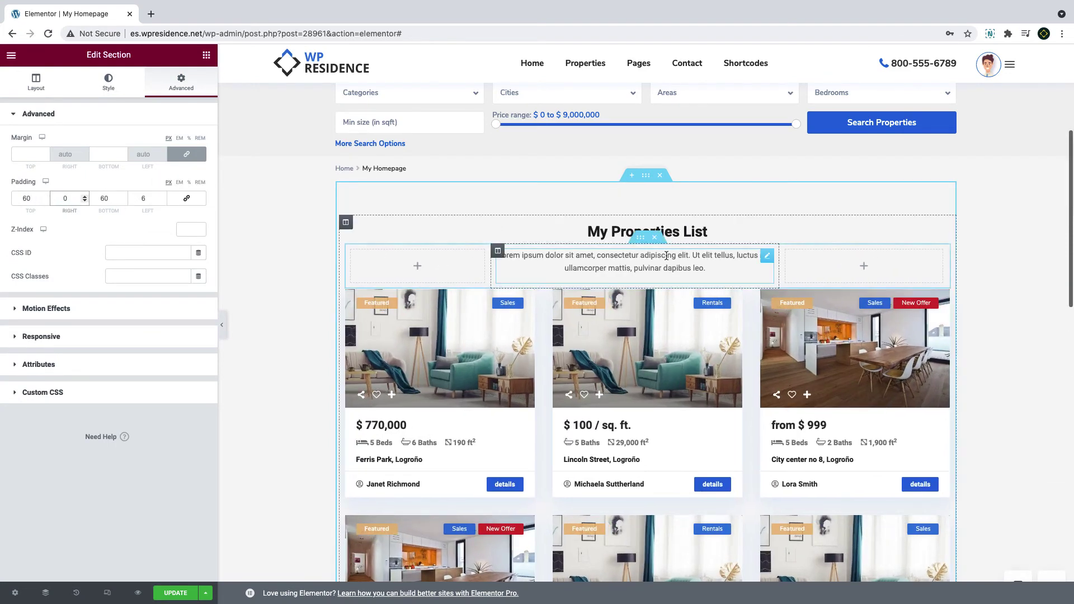
pyautogui.click(204, 56)
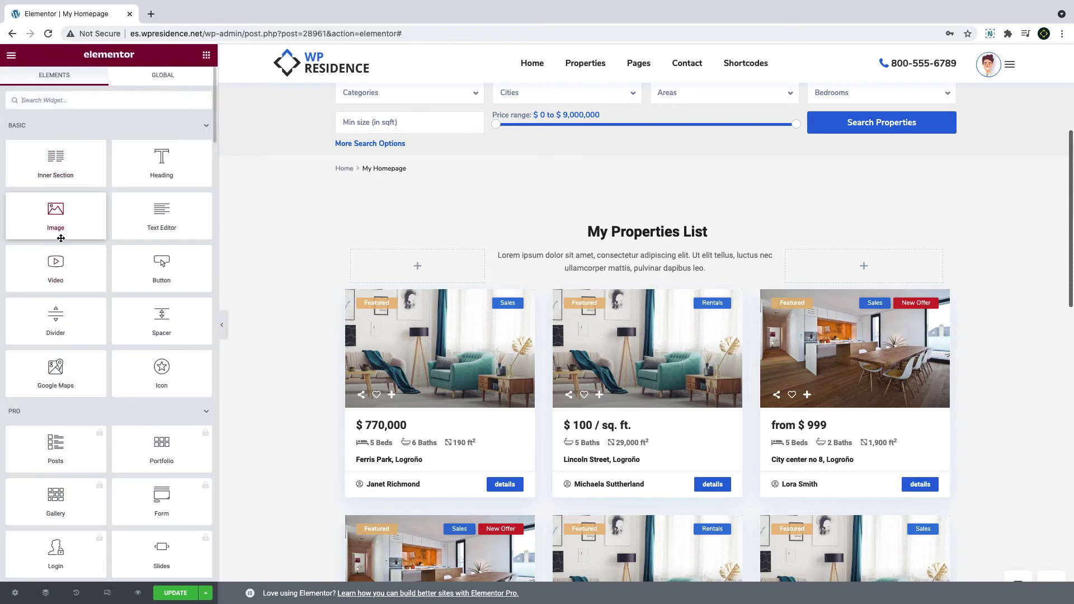
pyautogui.moveTo(161, 319)
pyautogui.mouseDown()
pyautogui.moveTo(657, 286)
pyautogui.moveTo(647, 290)
pyautogui.mouseUp()
pyautogui.write('30')
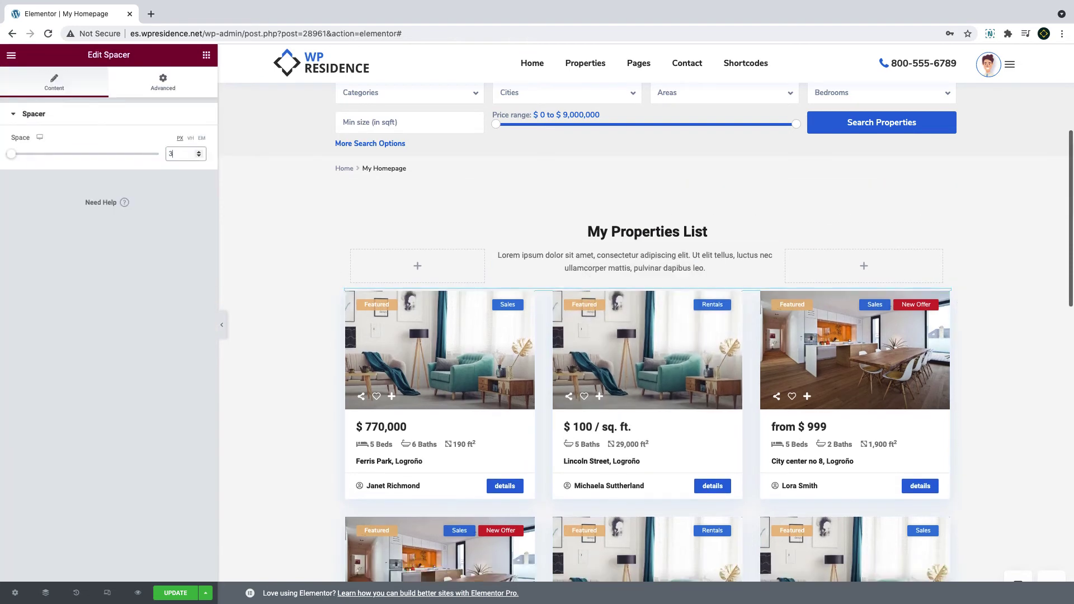
pyautogui.scroll(-5, 328, 285)
pyautogui.scroll(-5, 327, 286)
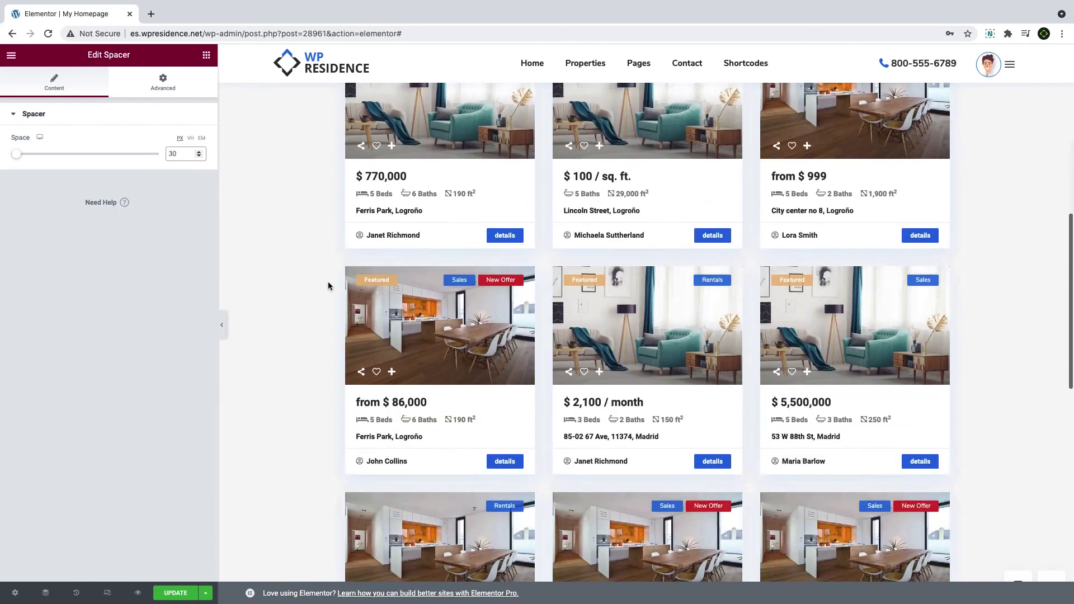
pyautogui.scroll(-3, 327, 285)
pyautogui.scroll(8, 328, 286)
pyautogui.scroll(8, 624, 333)
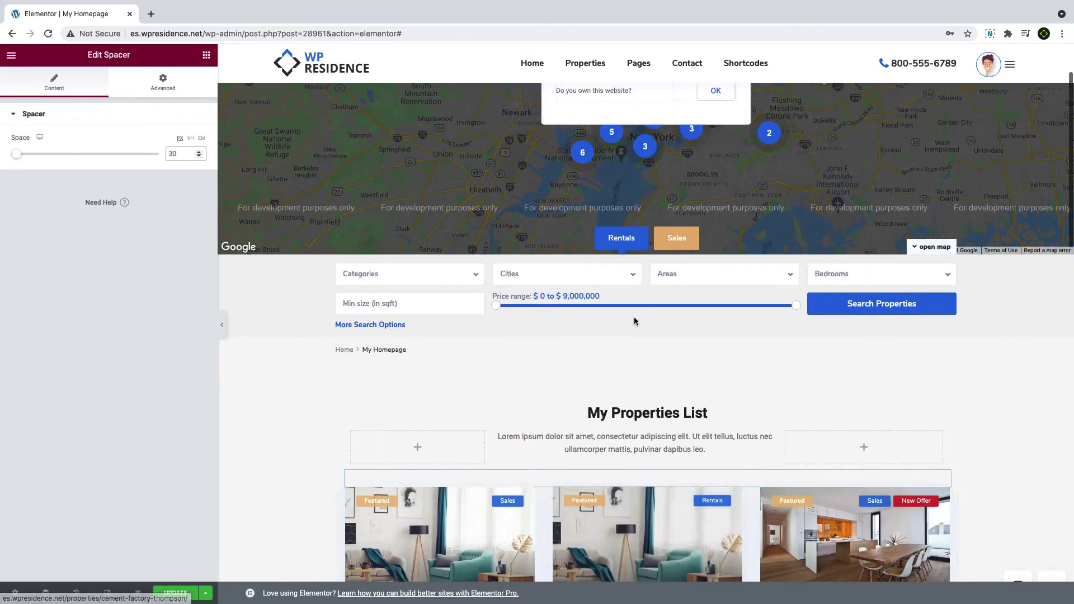
pyautogui.scroll(-1, 633, 316)
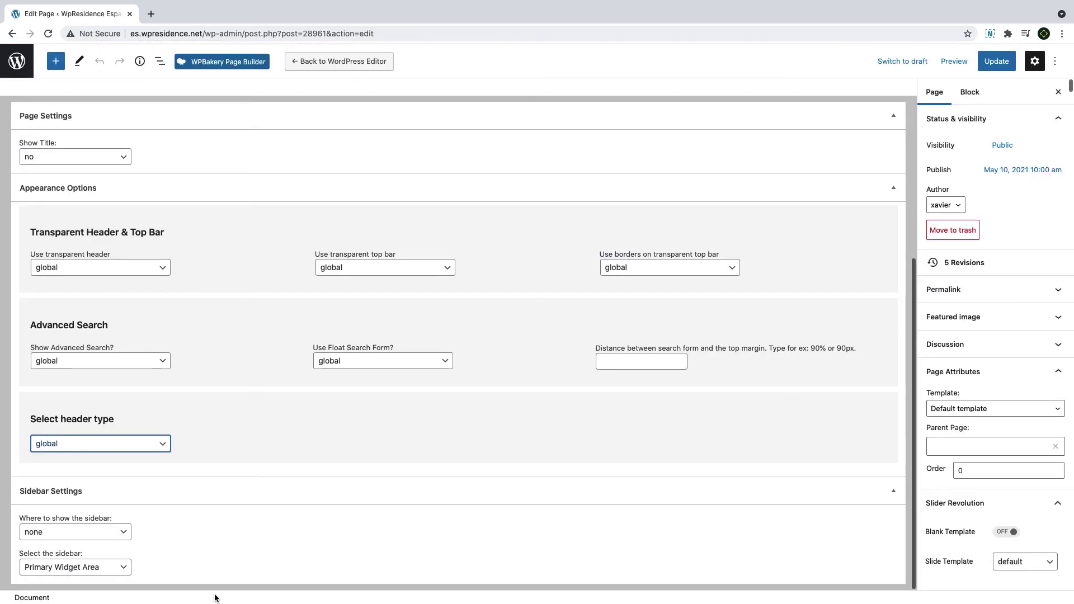
# - Choose the video header type and pick the MP4 from the media library's videos
pyautogui.click(96, 443)
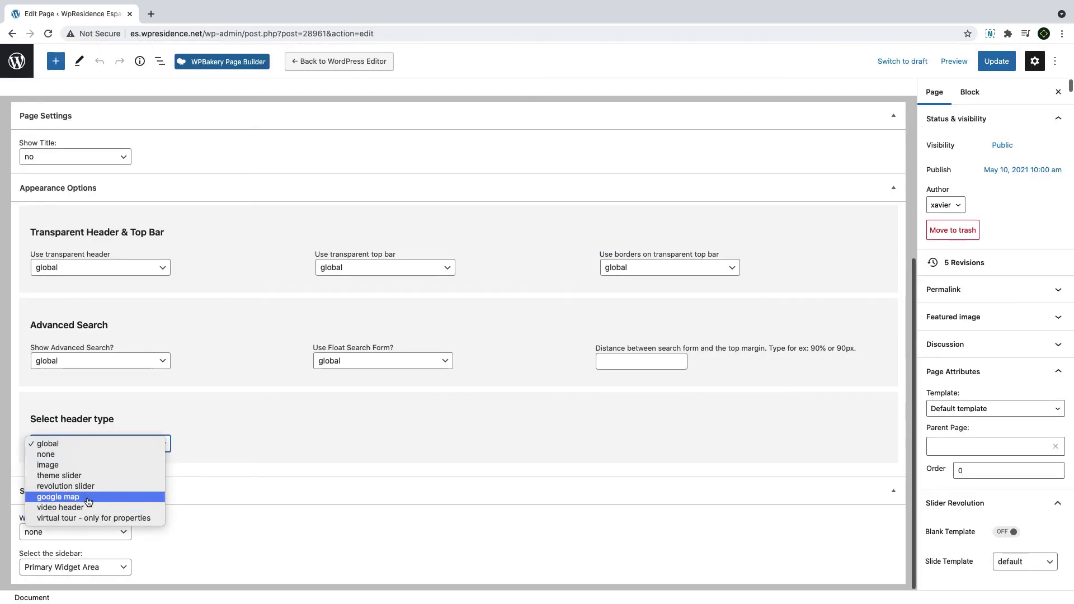
pyautogui.click(61, 507)
pyautogui.click(229, 320)
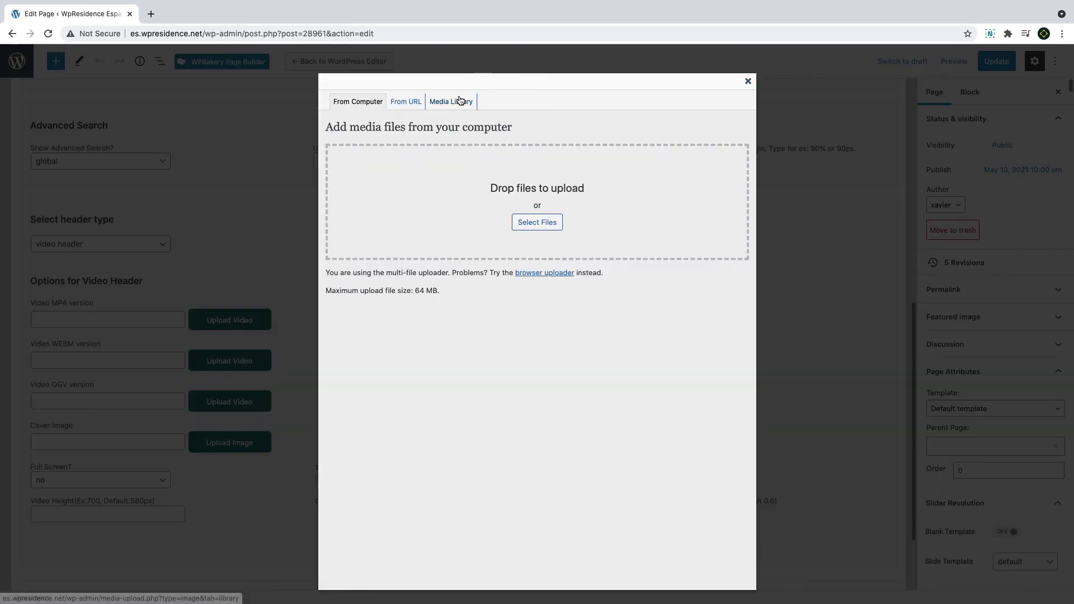
pyautogui.click(458, 102)
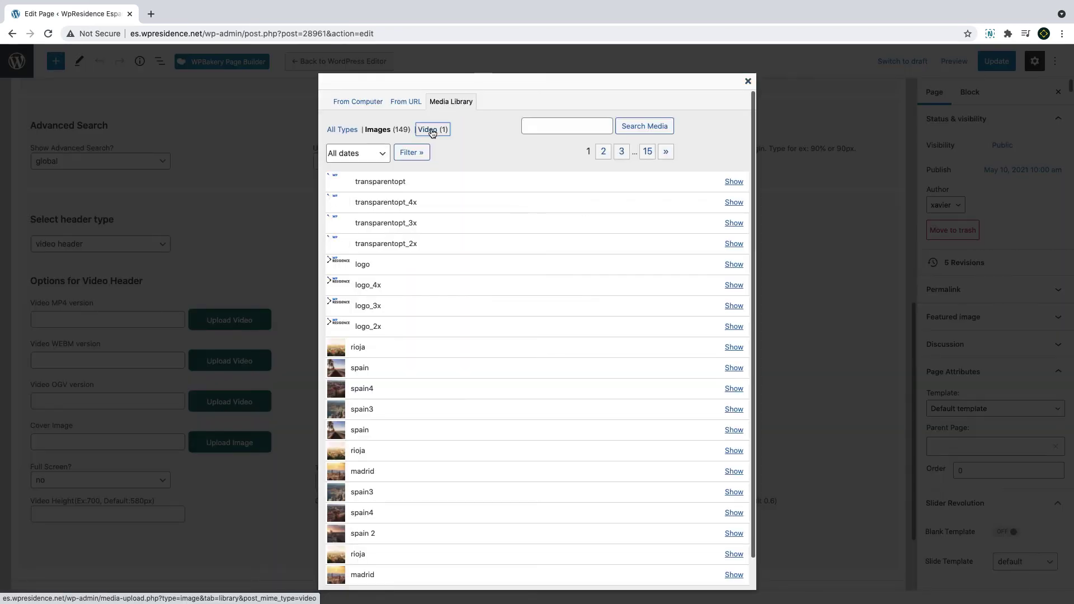
pyautogui.click(433, 129)
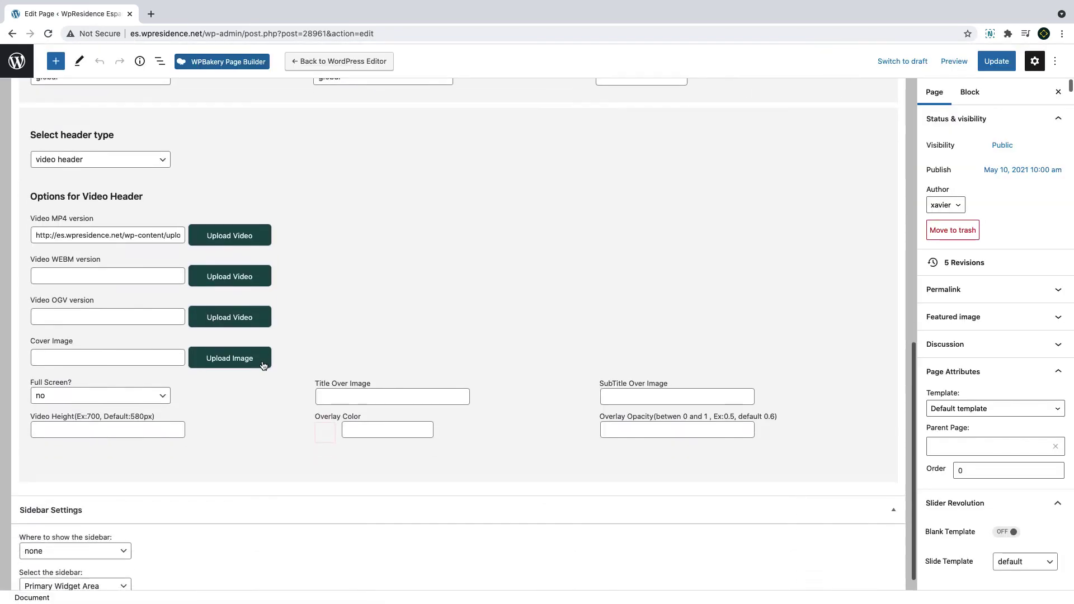
pyautogui.scroll(-1, 260, 362)
# - Add title 'Welcome To Spain Real Estate', subtitle, 2e2727 overlay at 0.5, 600 px height, then save and view
pyautogui.click(381, 380)
pyautogui.write('Welcome To Spain Real Estat')
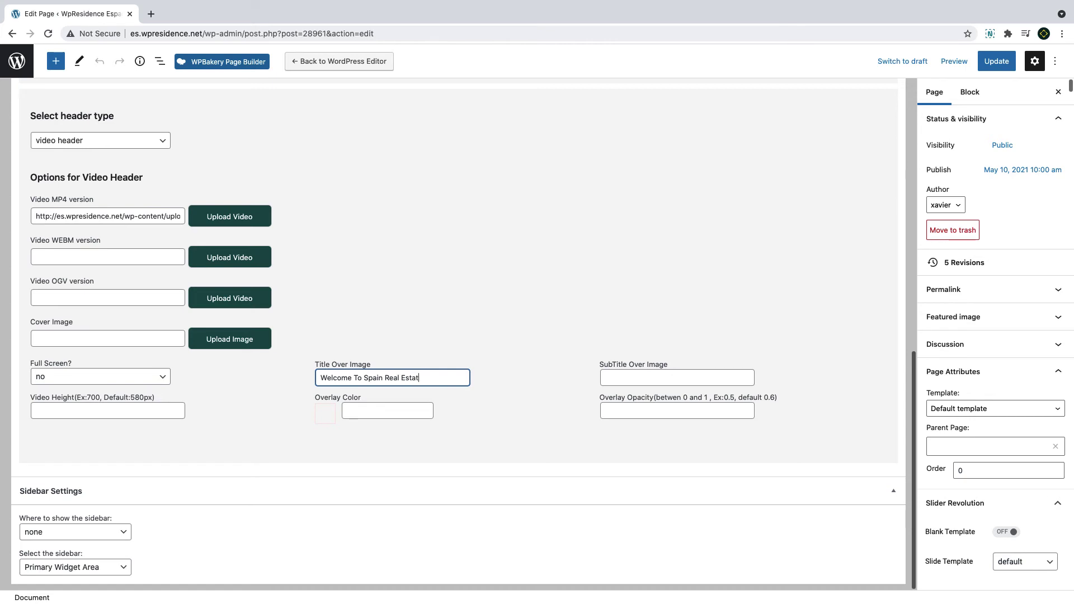
pyautogui.write('e')
pyautogui.press('Tab')
pyautogui.write('Y')
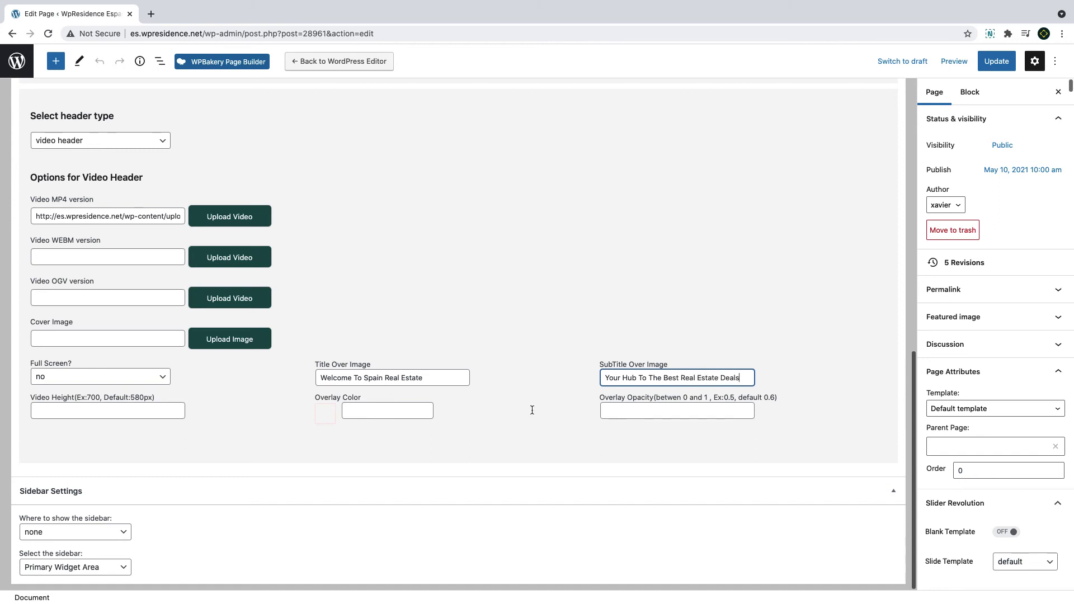
pyautogui.click(324, 411)
pyautogui.moveTo(436, 436); pyautogui.dragTo(453, 441)
pyautogui.click(639, 414)
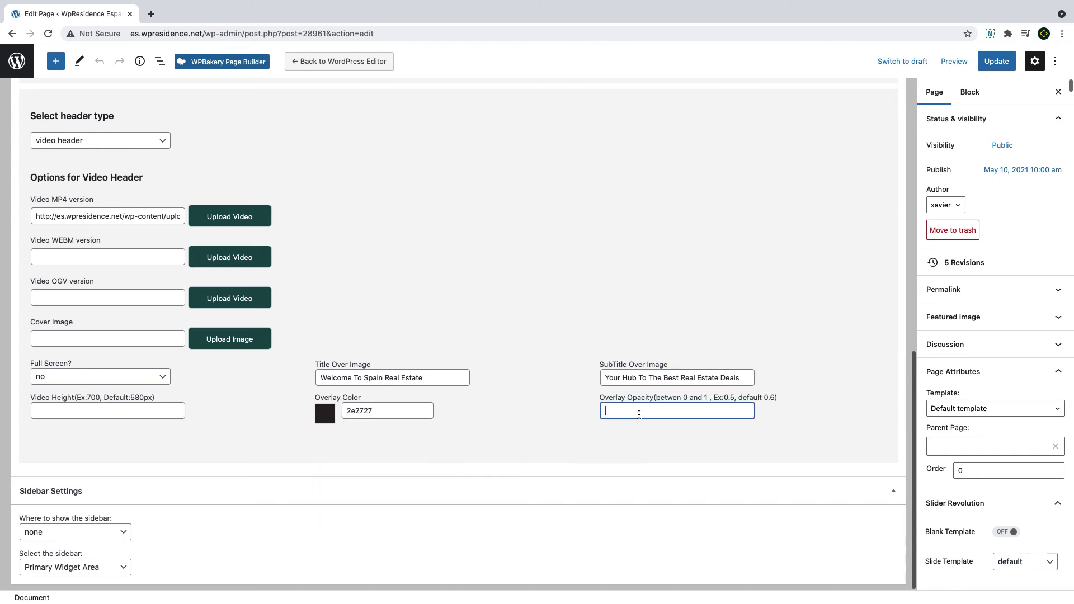
pyautogui.write('0.6')
pyautogui.click(50, 410)
pyautogui.write('600')
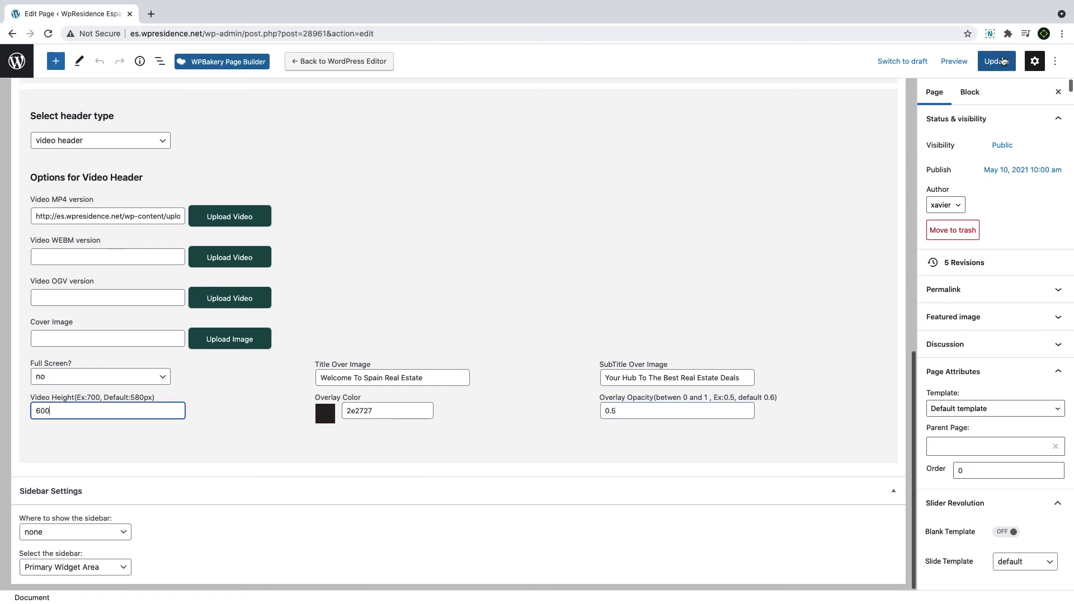
pyautogui.click(997, 60)
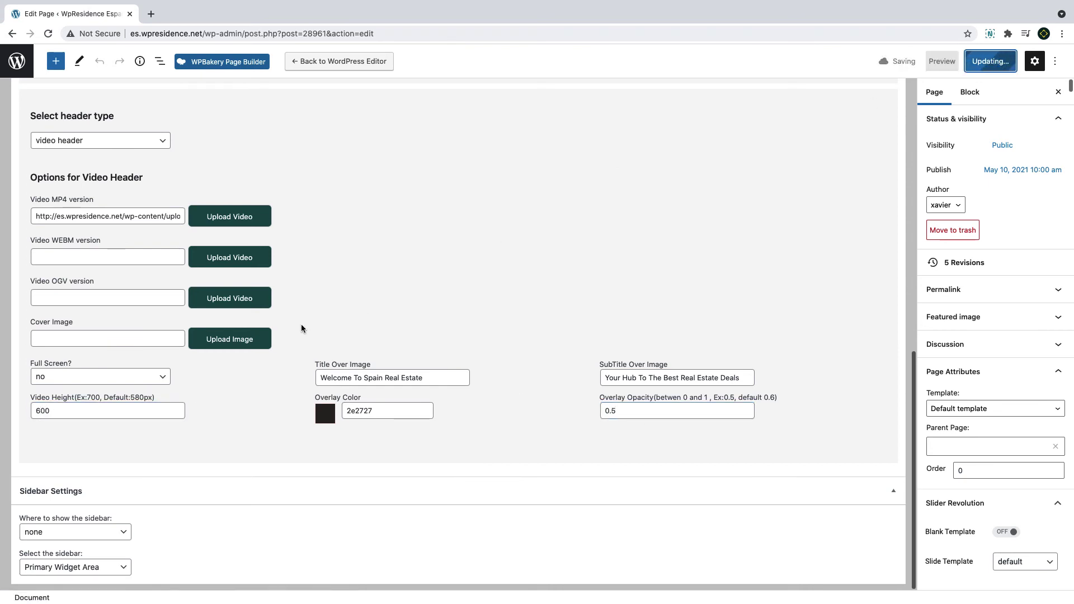
pyautogui.click(105, 567)
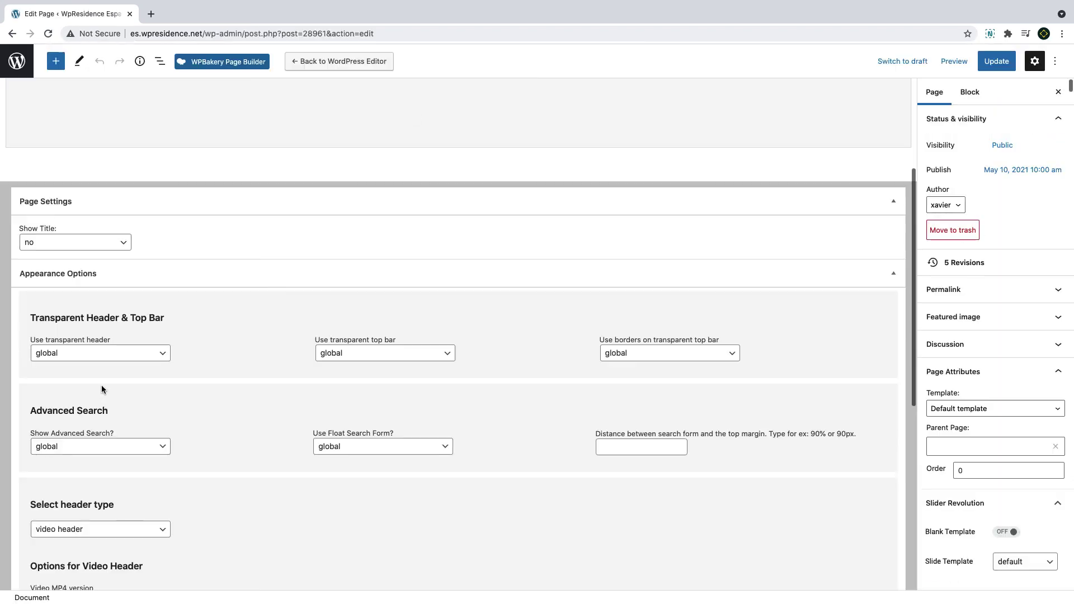
# - Set transparent header, transparent top bar and top-bar borders all to yes
pyautogui.click(100, 352)
pyautogui.click(84, 375)
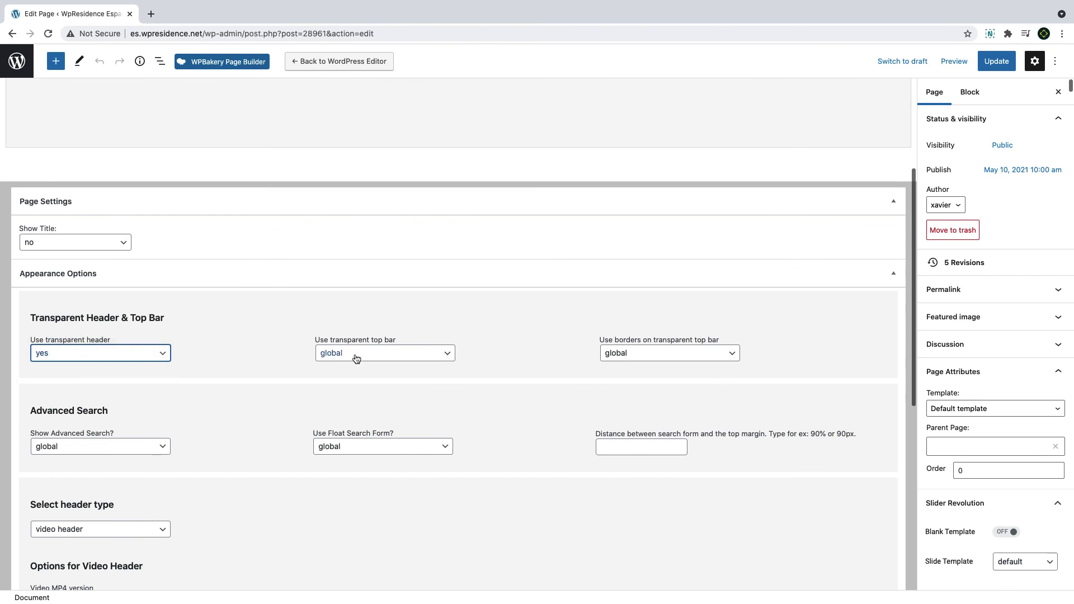
pyautogui.click(384, 353)
pyautogui.click(348, 376)
pyautogui.click(669, 353)
pyautogui.click(629, 374)
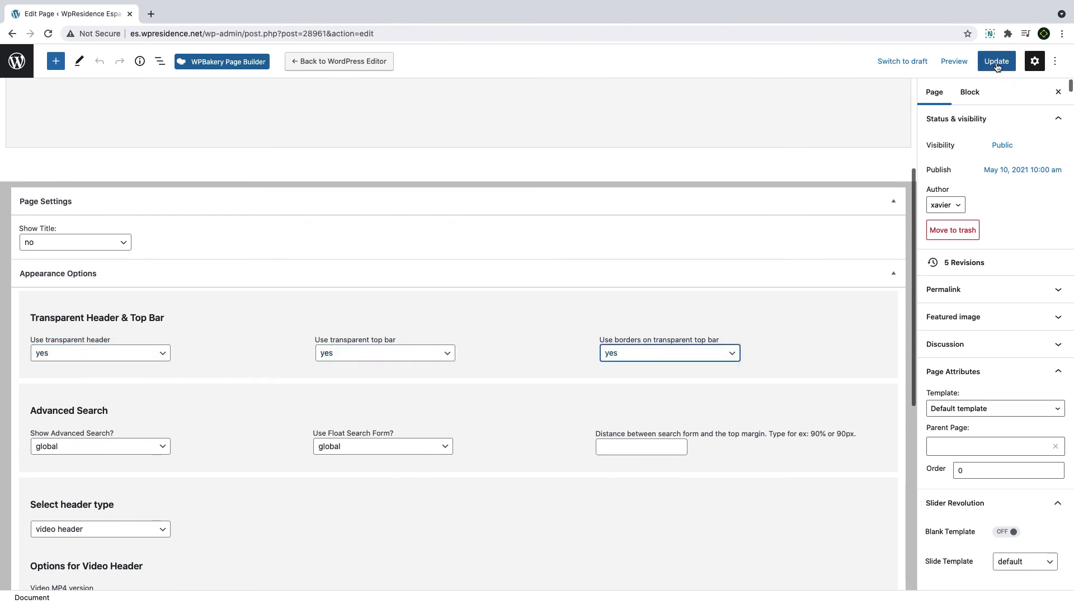
# - Save My Homepage, view it live, and return to editing
pyautogui.click(996, 61)
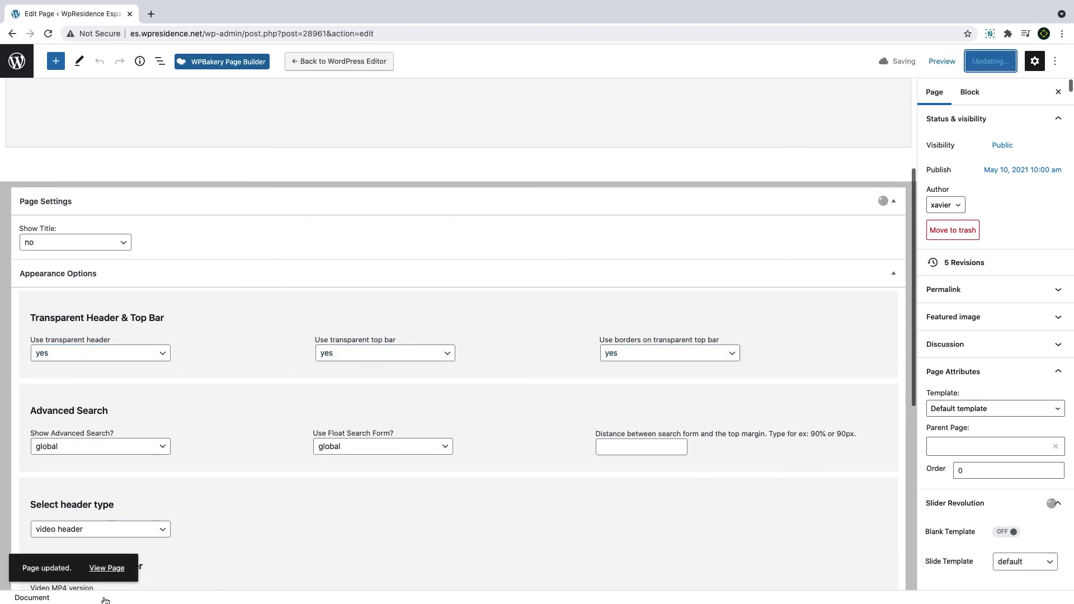
pyautogui.click(106, 568)
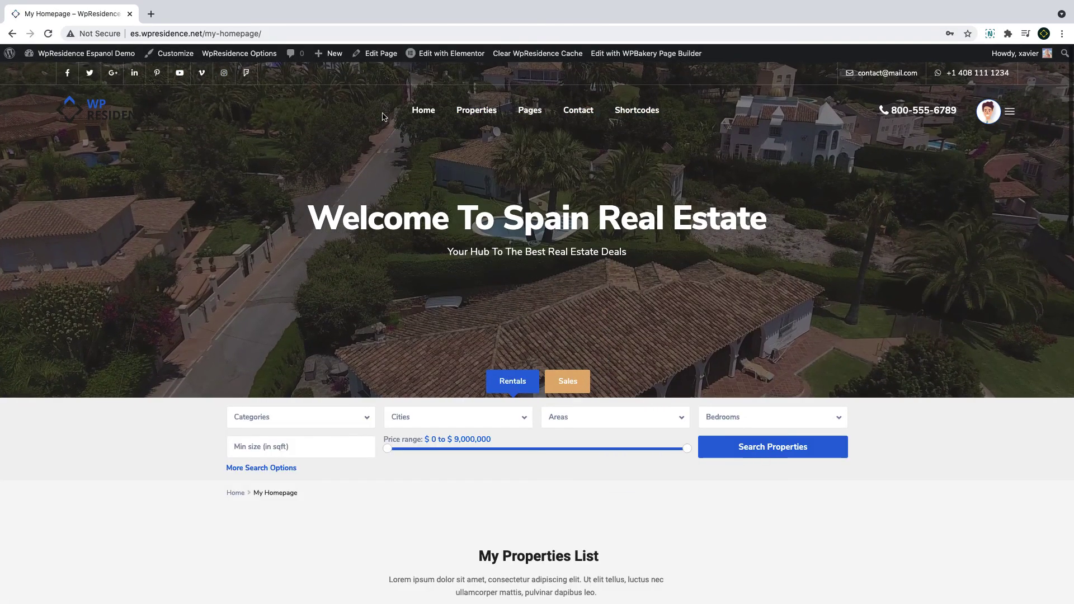
pyautogui.click(377, 52)
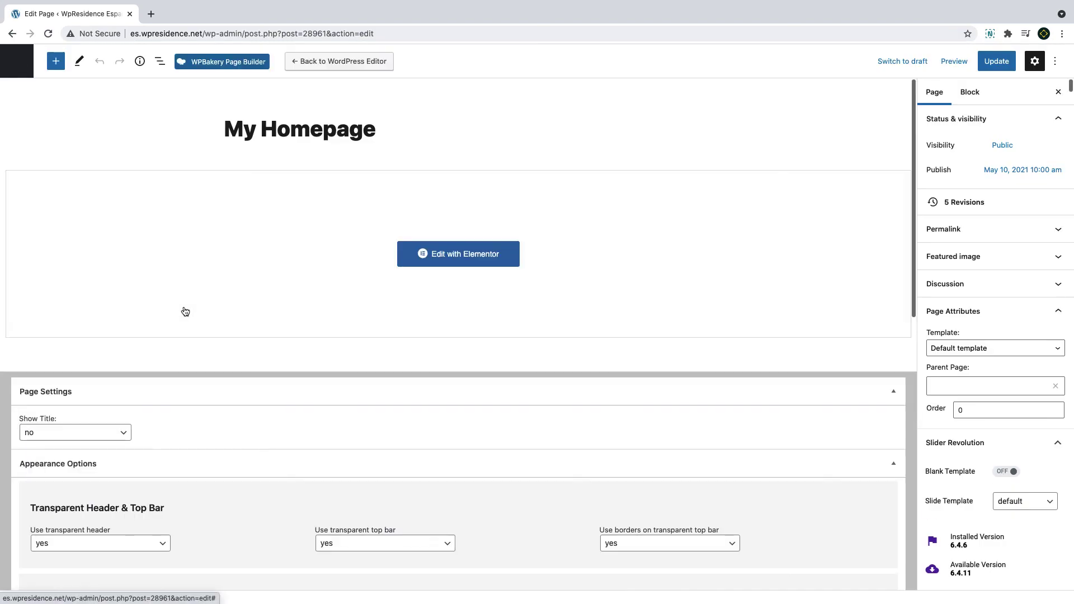
pyautogui.scroll(-5, 184, 307)
# - Turn on the floating advanced search form at 75% from the top, save, and view the live page
pyautogui.click(381, 399)
pyautogui.click(99, 399)
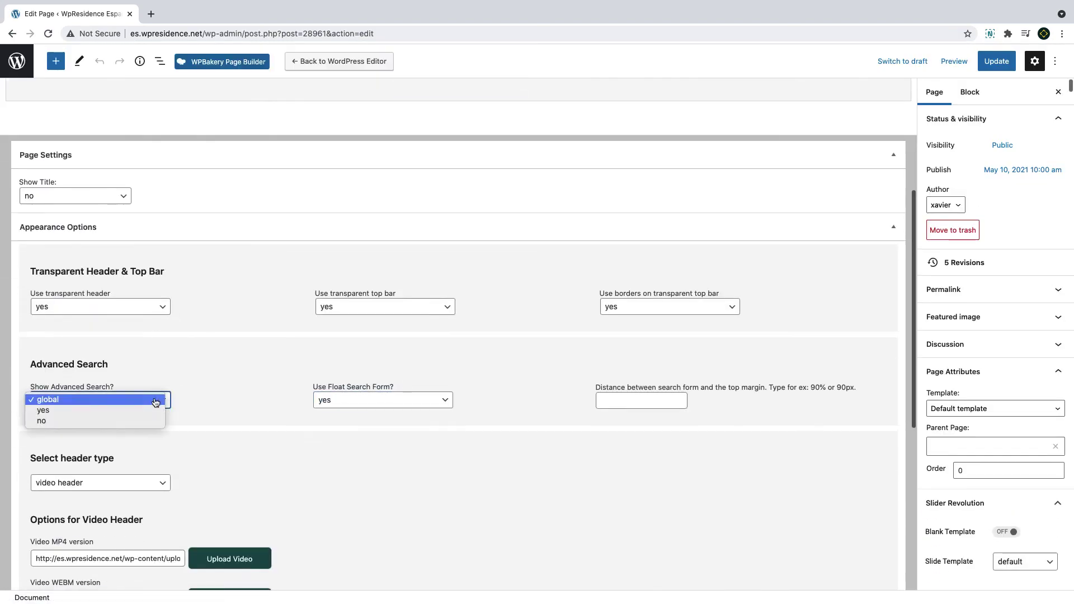
pyautogui.click(641, 400)
pyautogui.write('75')
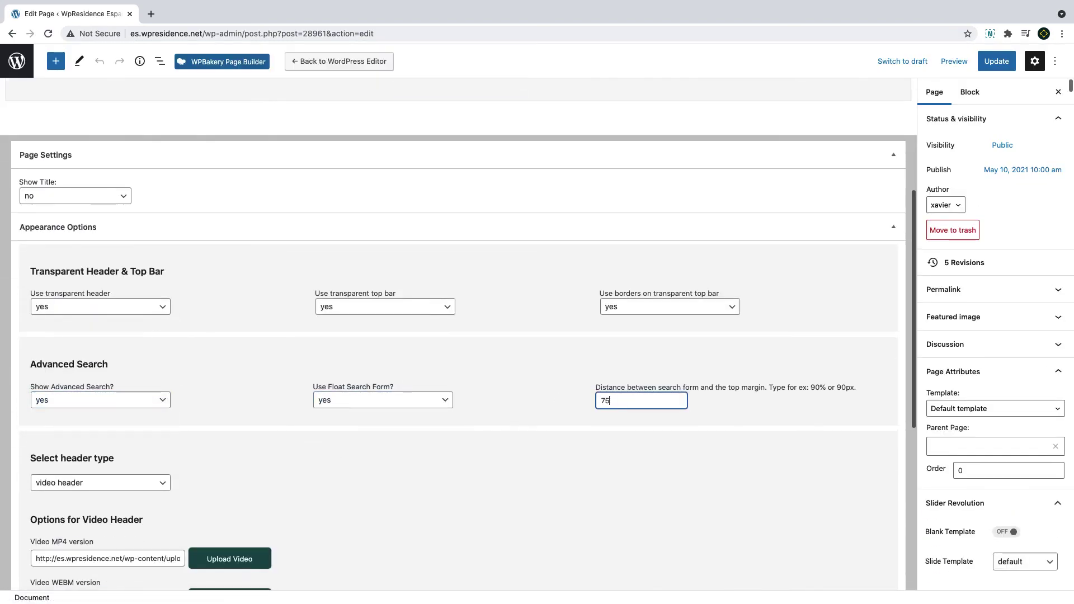
pyautogui.write('%')
pyautogui.click(995, 61)
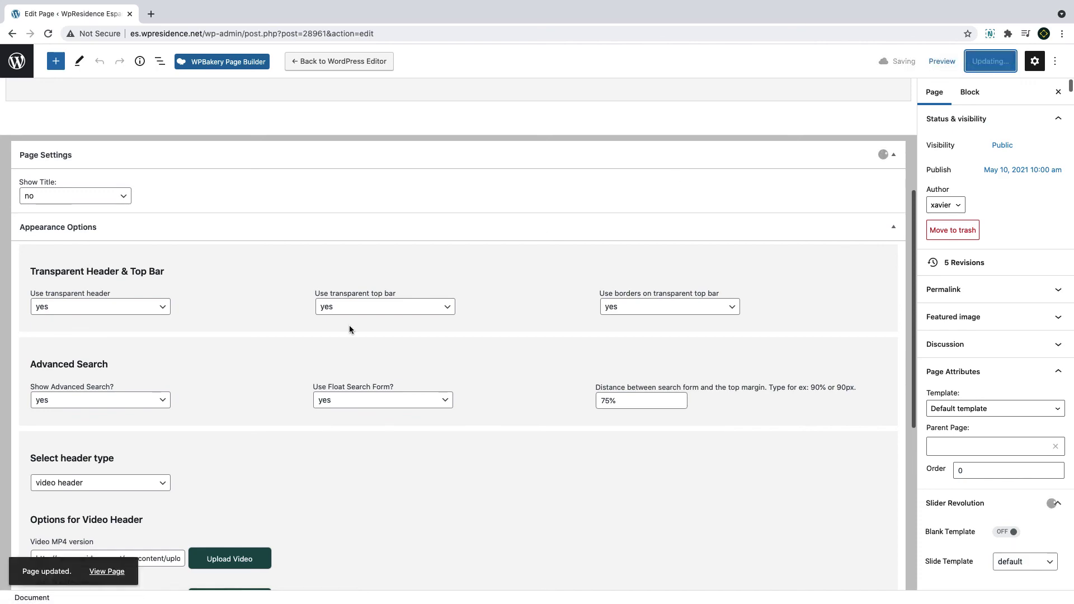
pyautogui.click(107, 571)
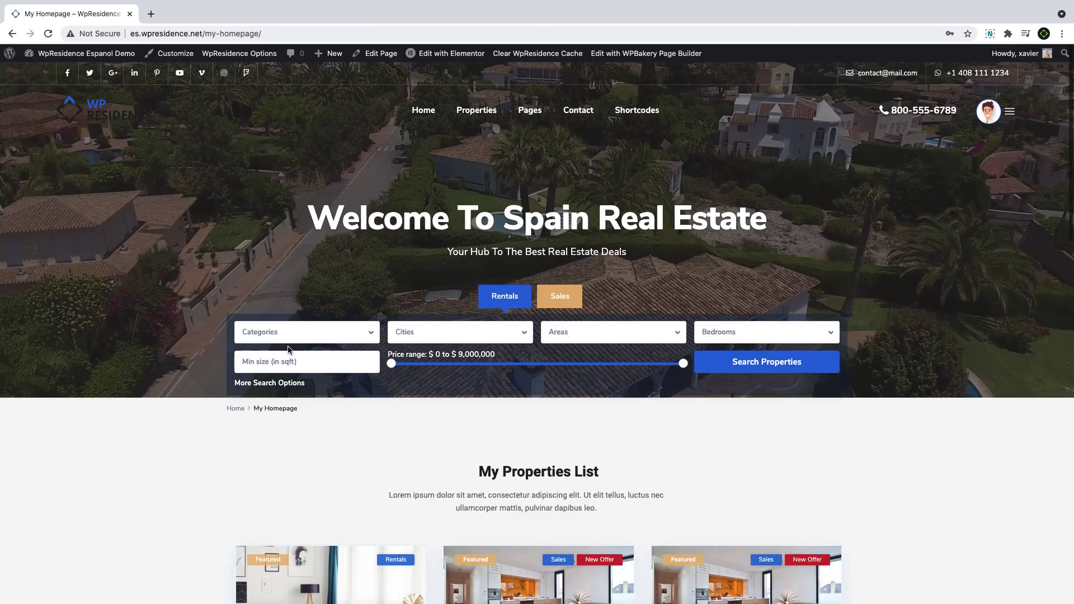
# - Navigate back in the browser toward the site's homepage
pyautogui.hotkey('alt', 'Left')
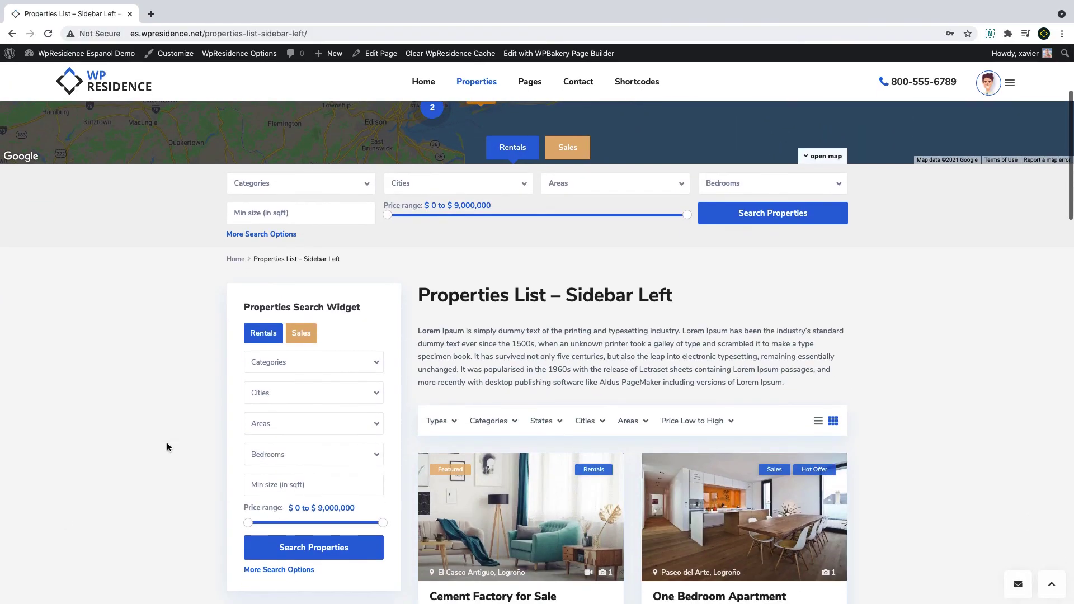
pyautogui.scroll(-3, 333, 298)
pyautogui.scroll(-3, 333, 297)
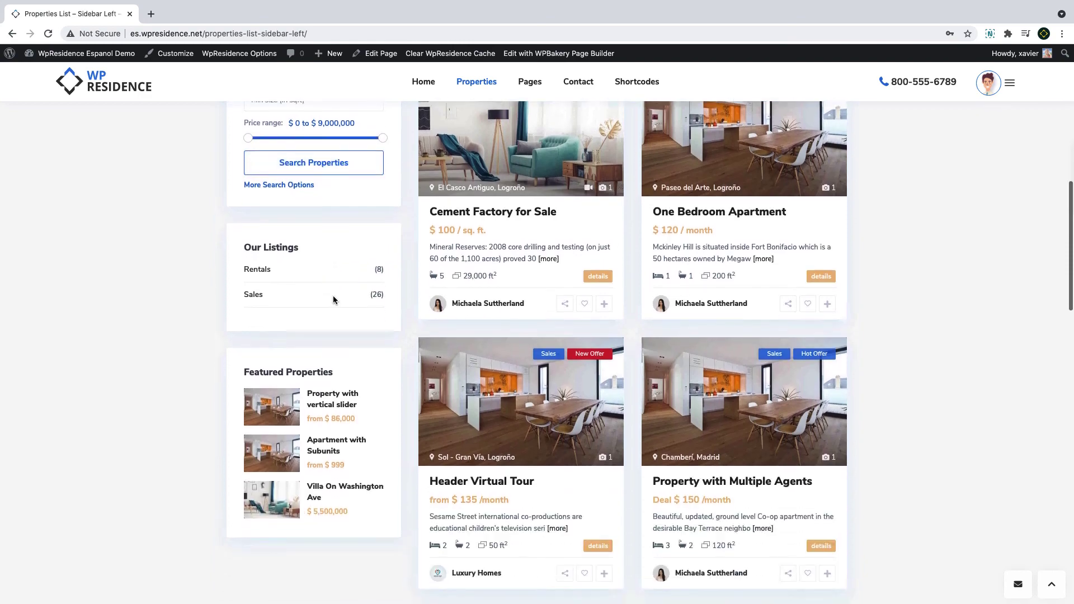
pyautogui.scroll(-3, 334, 298)
pyautogui.scroll(12, 333, 298)
pyautogui.scroll(-2, 334, 295)
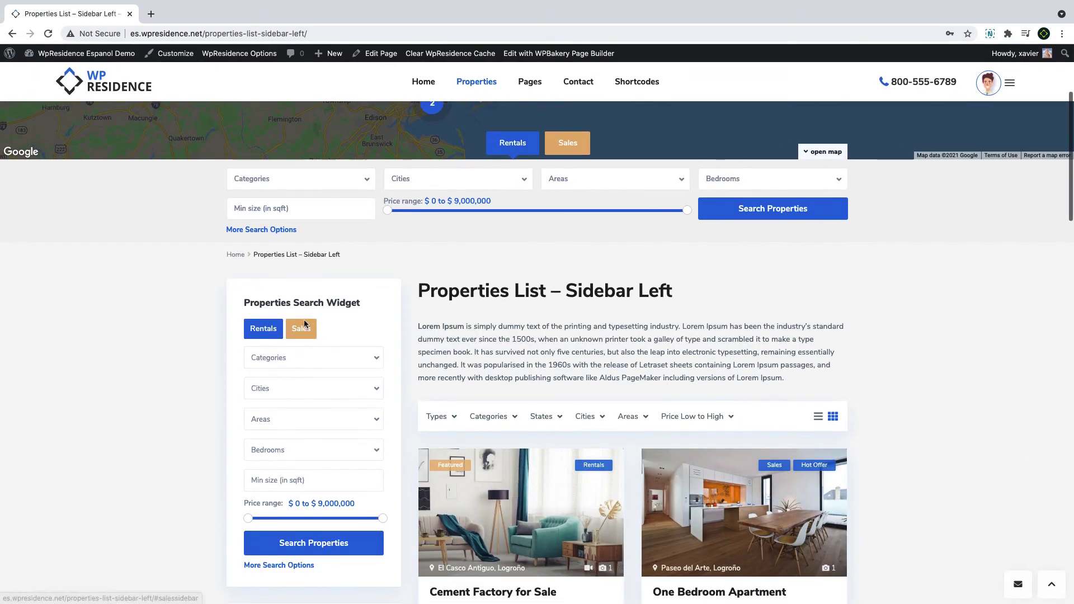
pyautogui.scroll(-2, 333, 296)
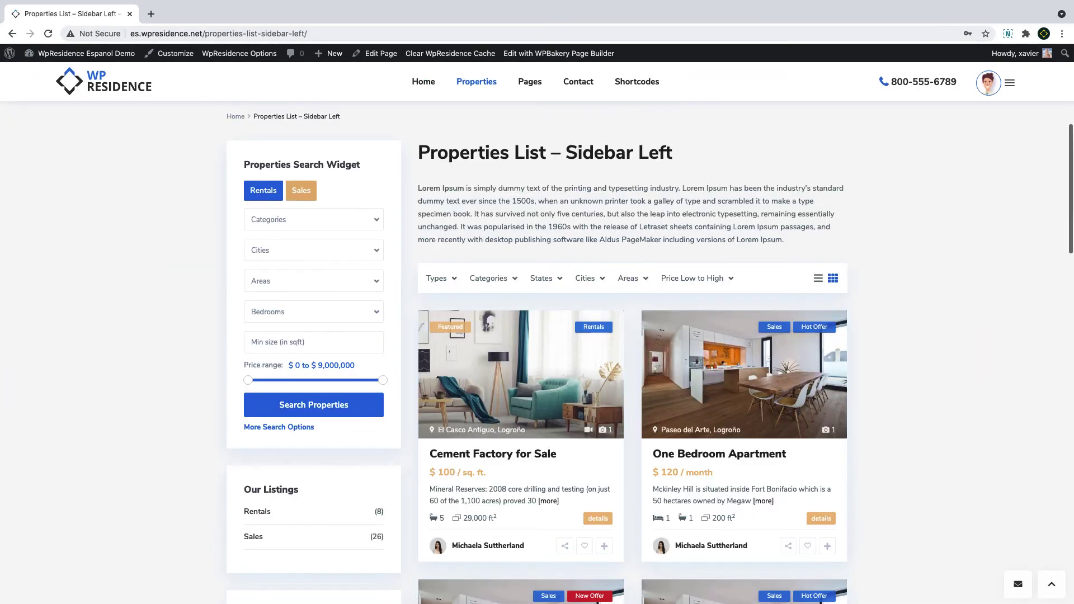